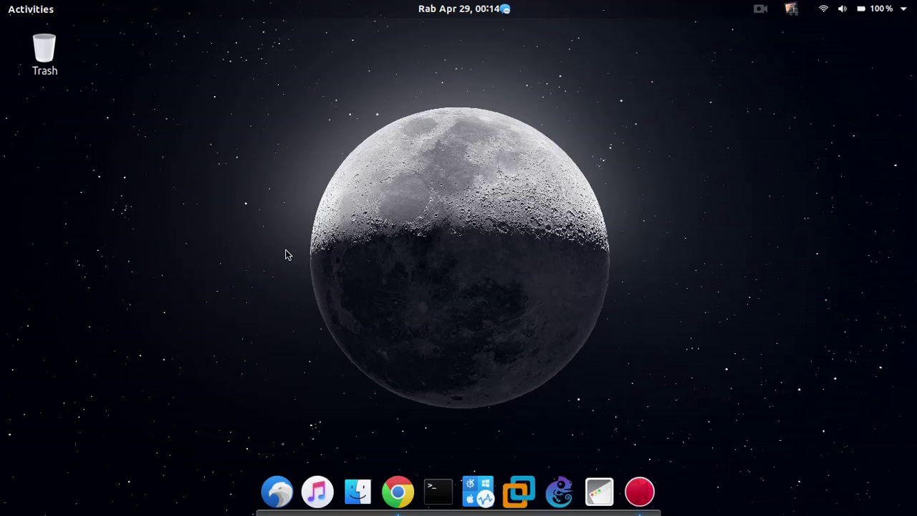
Launch VirtualBox Manager from the dock, then minimize, restore and reposition its window.
{"action": "left_click", "coordinate": [478, 492]}
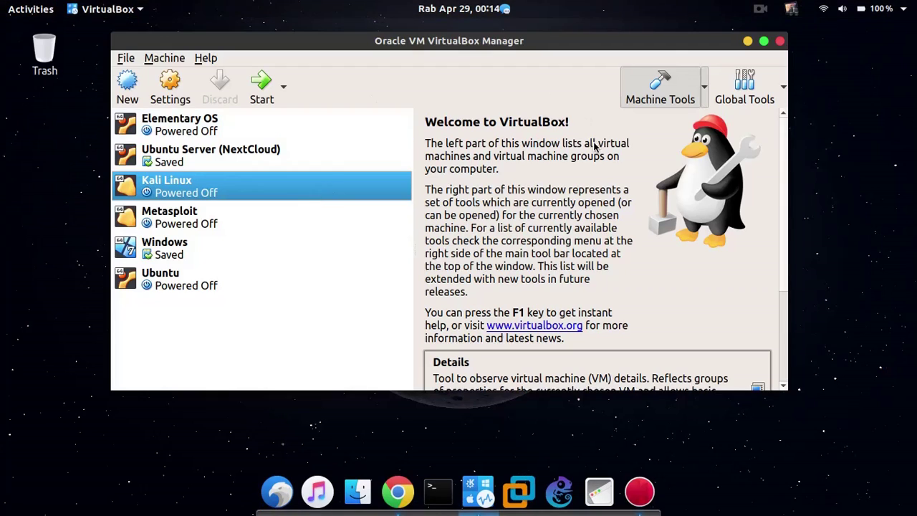
{"action": "left_click_drag", "start_coordinate": [565, 42], "coordinate": [569, 80]}
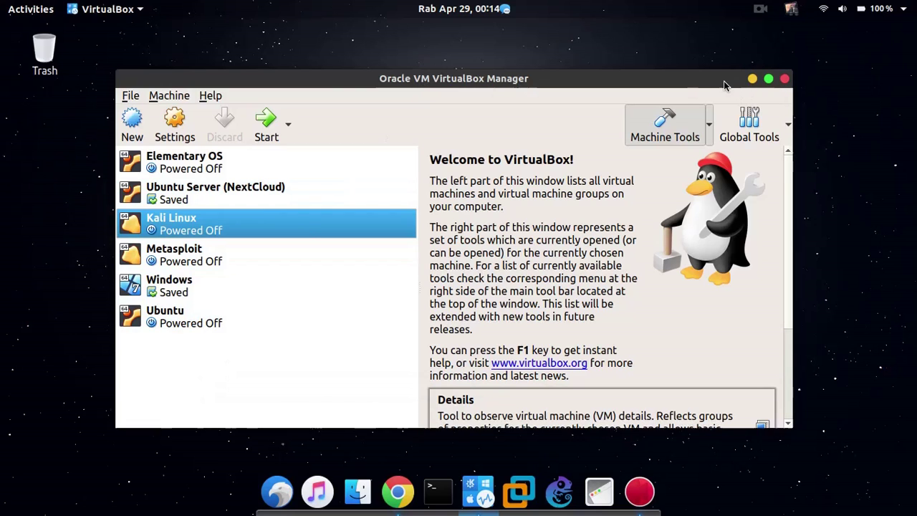
{"action": "left_click_drag", "start_coordinate": [713, 82], "coordinate": [754, 80]}
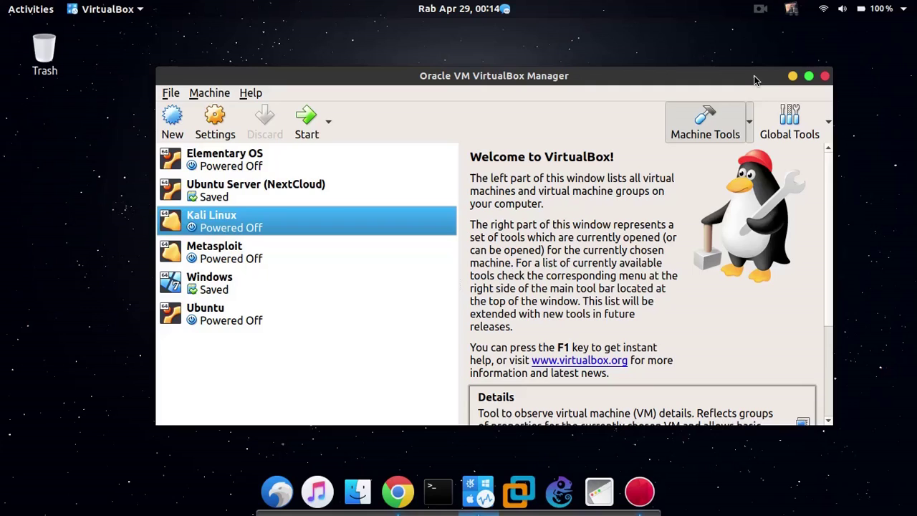
{"action": "left_click", "coordinate": [792, 77]}
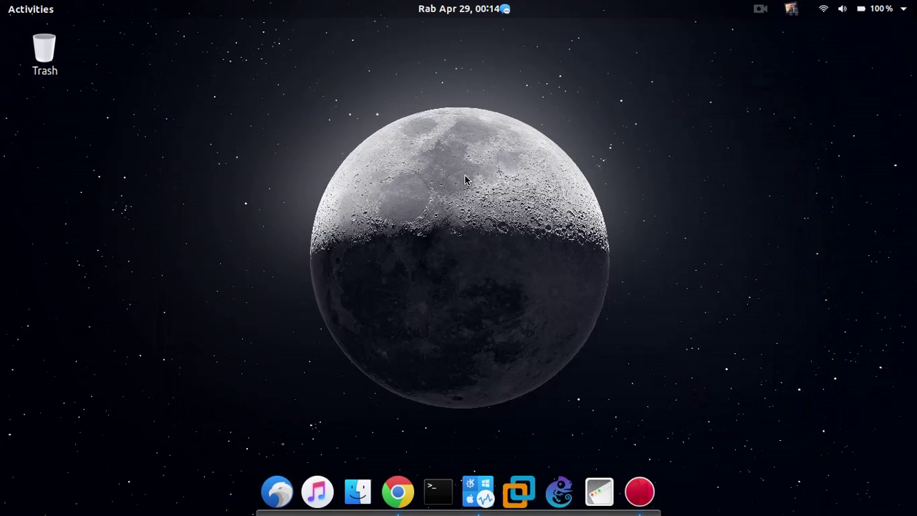
{"action": "left_click", "coordinate": [476, 489]}
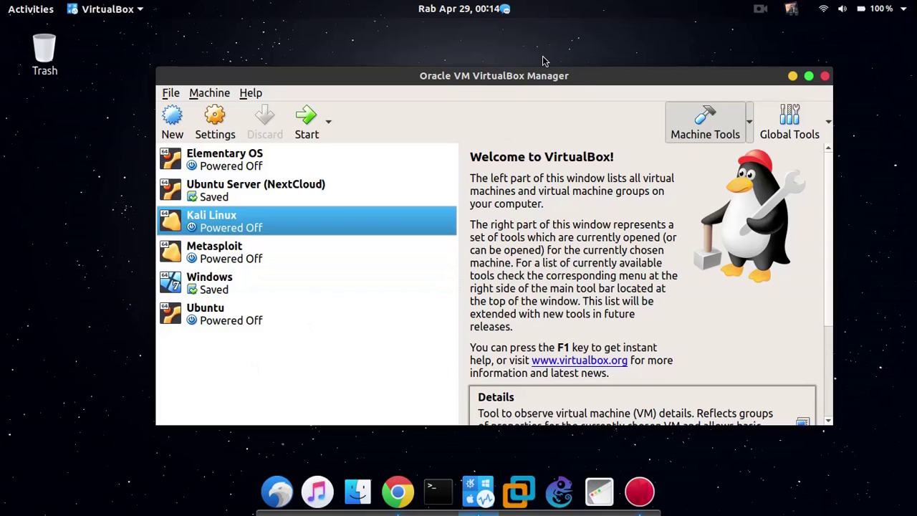
{"action": "left_click_drag", "start_coordinate": [550, 78], "coordinate": [469, 248]}
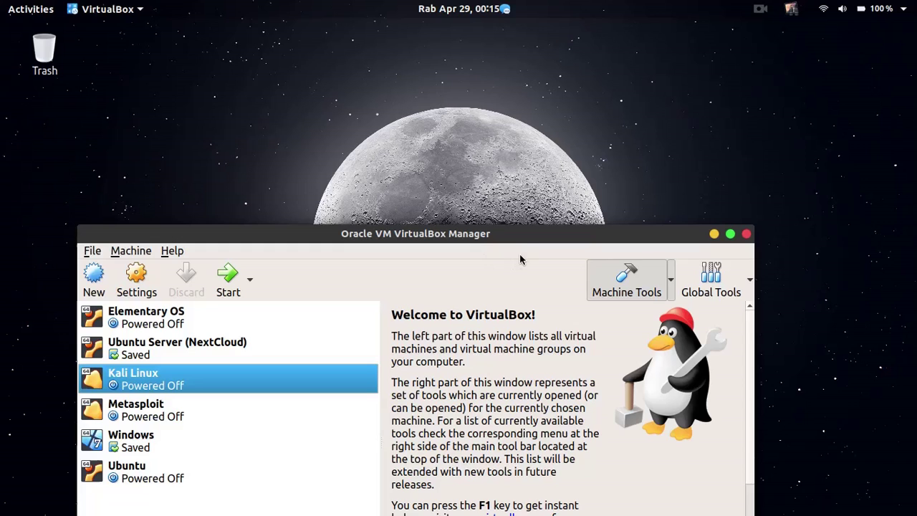
{"action": "left_click_drag", "start_coordinate": [525, 238], "coordinate": [578, 98]}
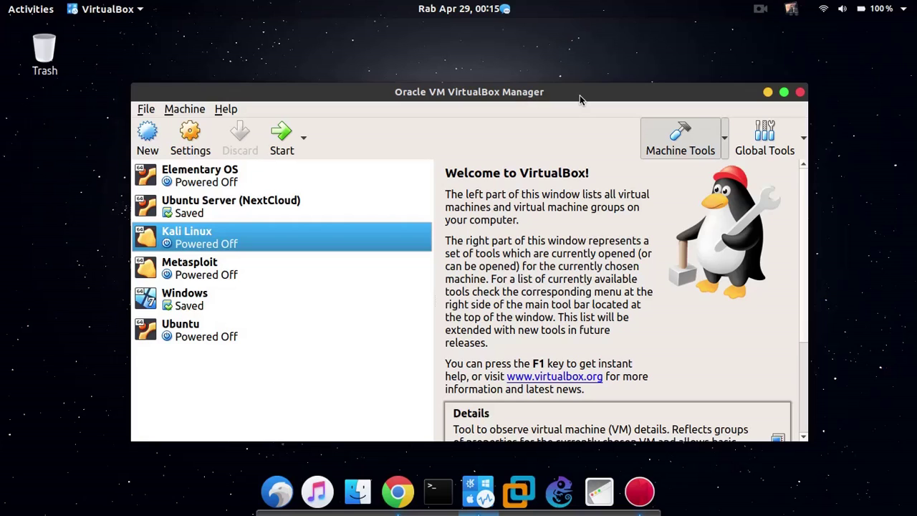
{"action": "left_click_drag", "start_coordinate": [580, 95], "coordinate": [589, 88]}
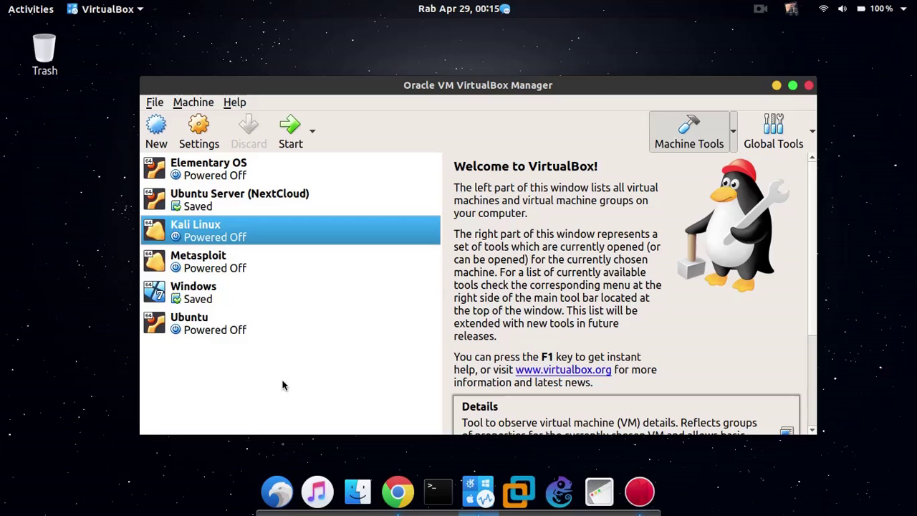
Start a new virtual machine named 'Ubuntu', auto-detected as Linux / Ubuntu (64-bit).
{"action": "left_click", "coordinate": [167, 135]}
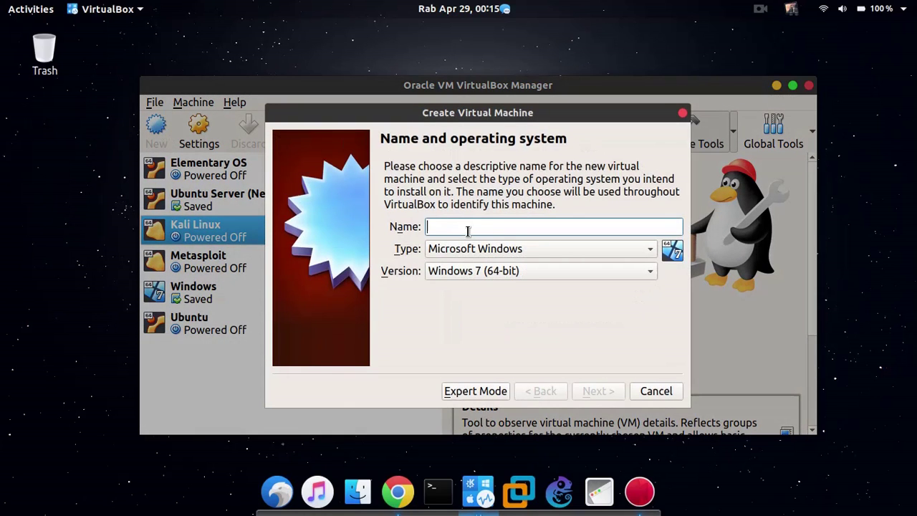
{"action": "type", "text": "Ubuntu"}
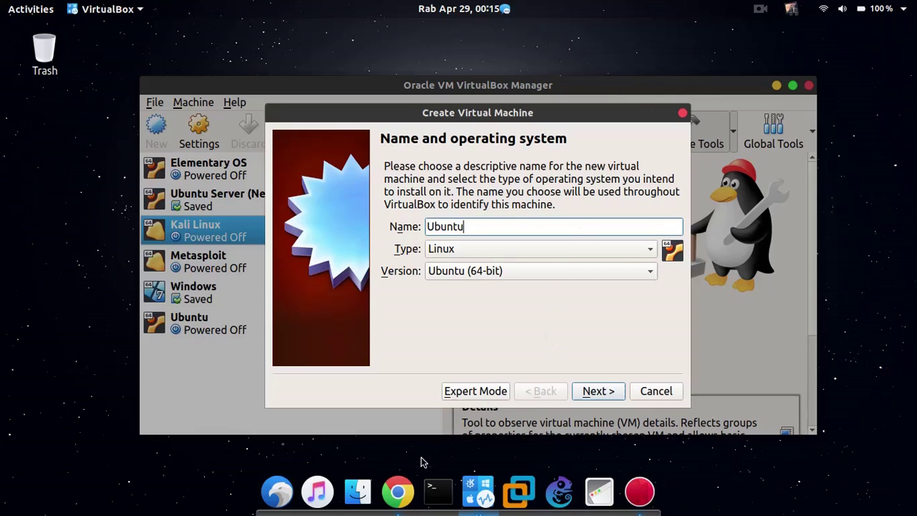
In Chrome, rerun the 'ubuntu 14.04' search and check the first result's link options.
{"action": "left_click", "coordinate": [403, 490]}
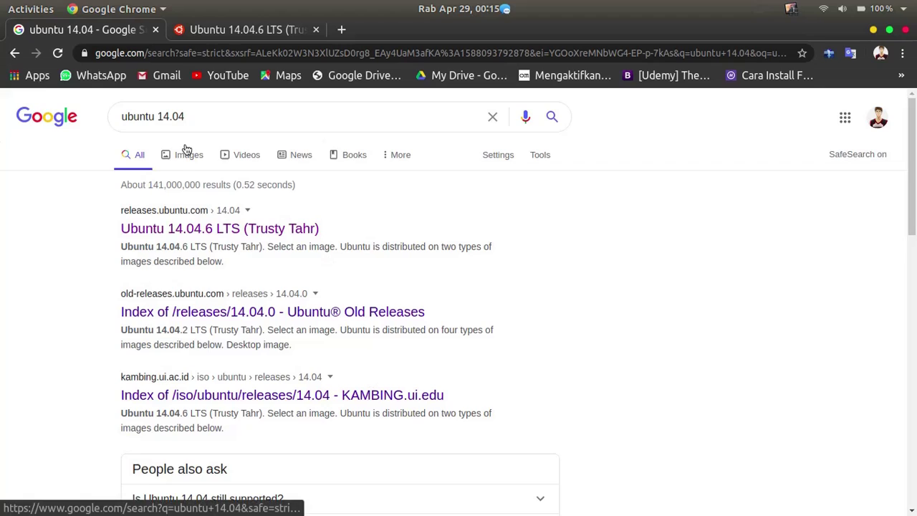
{"action": "scroll", "coordinate": [184, 155], "scroll_direction": "down", "scroll_amount": 1}
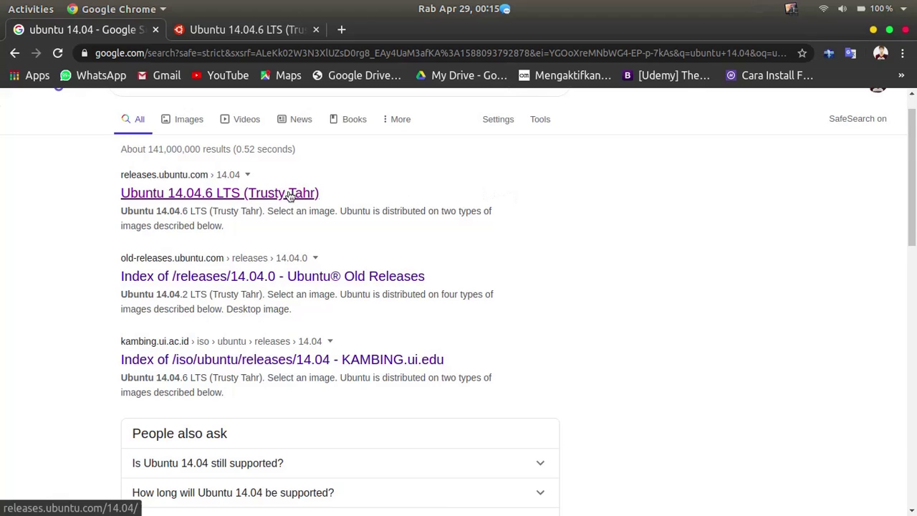
{"action": "scroll", "coordinate": [290, 194], "scroll_direction": "up", "scroll_amount": 1}
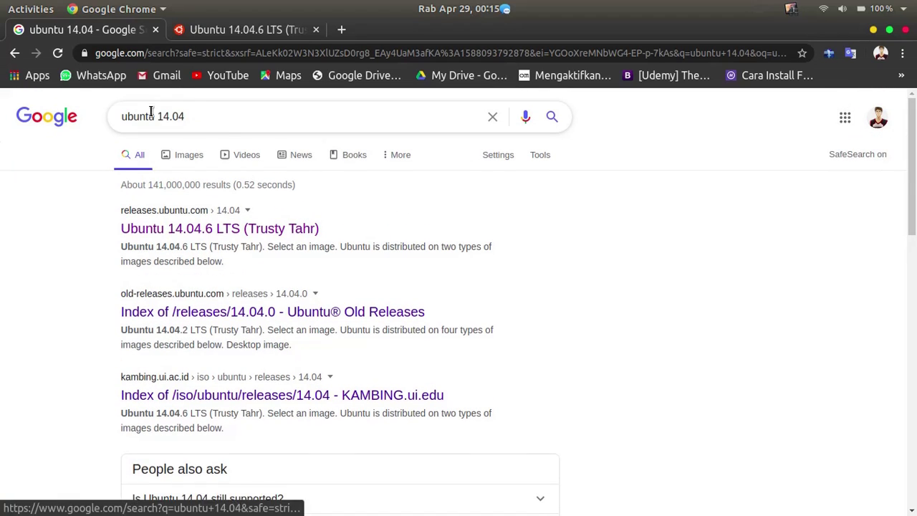
{"action": "left_click", "coordinate": [221, 121]}
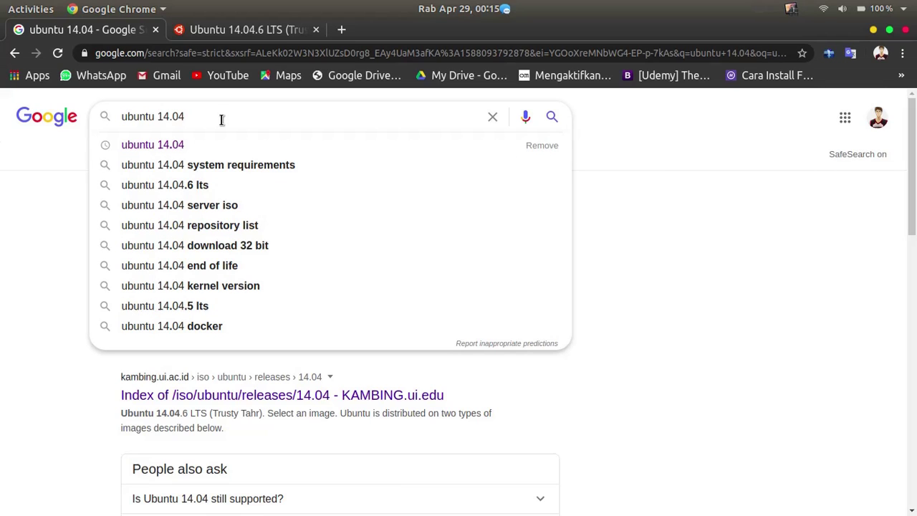
{"action": "type", "text": "16"}
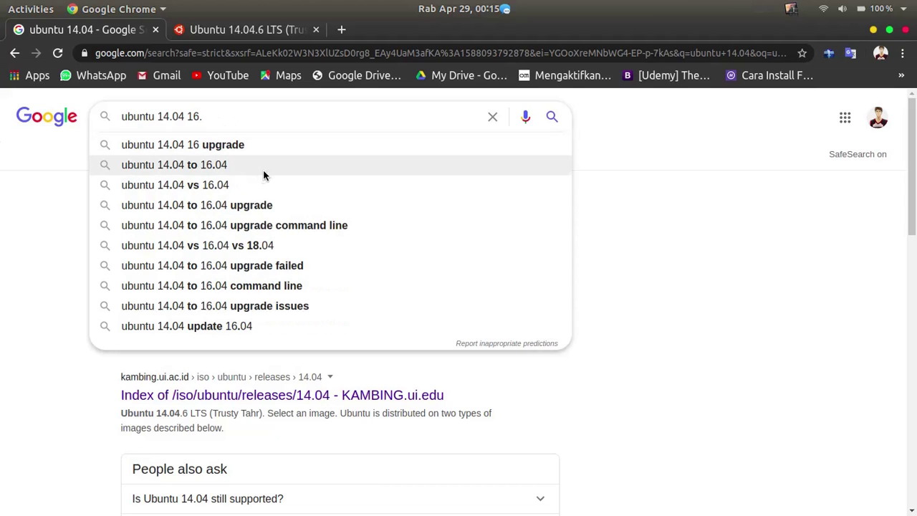
{"action": "type", "text": "."}
{"action": "left_click", "coordinate": [37, 225]}
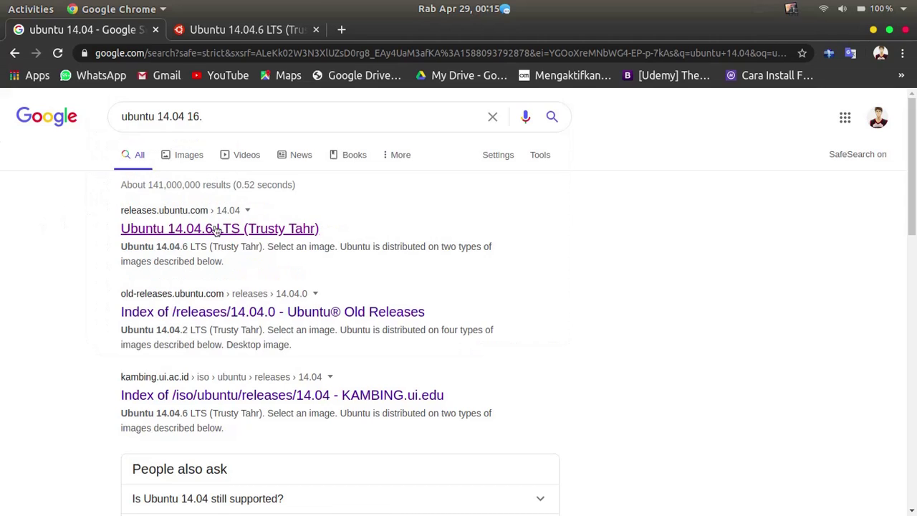
{"action": "left_click", "coordinate": [237, 118]}
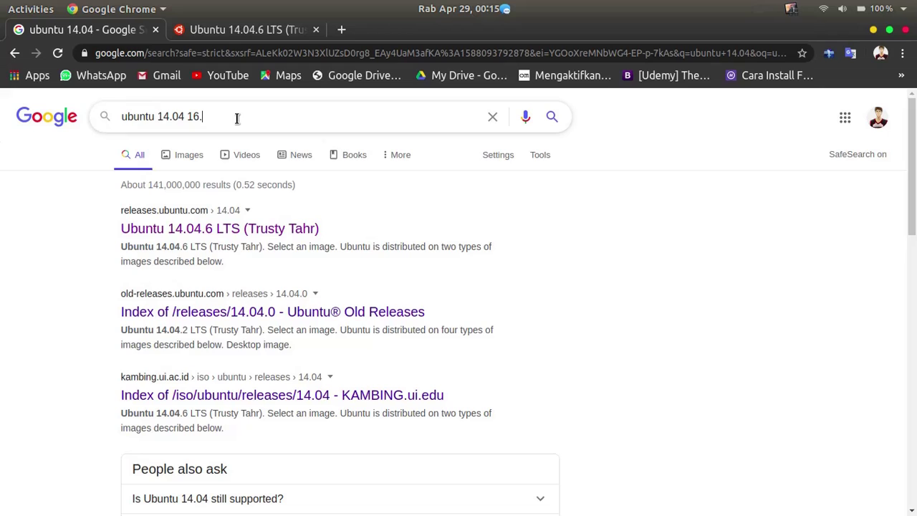
{"action": "key", "text": "BackSpace"}
{"action": "key", "text": "BackSpace"}
{"action": "key", "text": "BackSpace"}
{"action": "key", "text": "Return"}
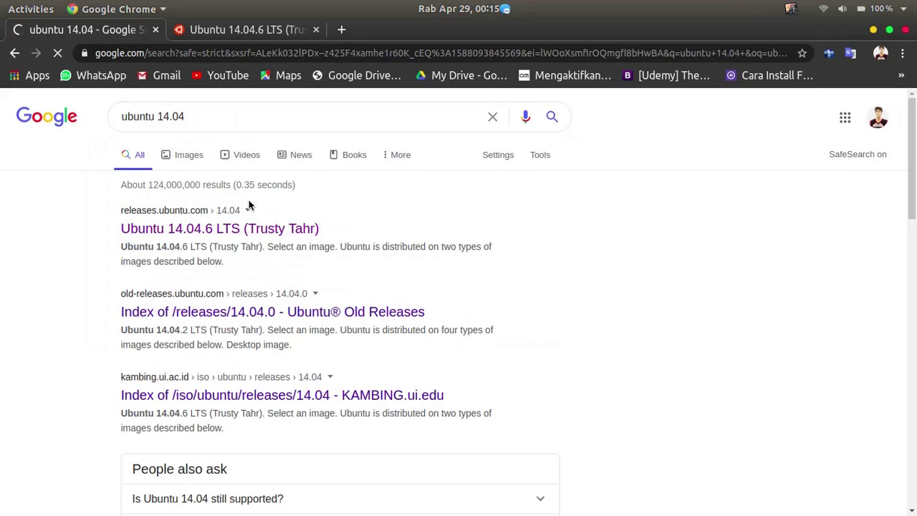
{"action": "right_click", "coordinate": [241, 236]}
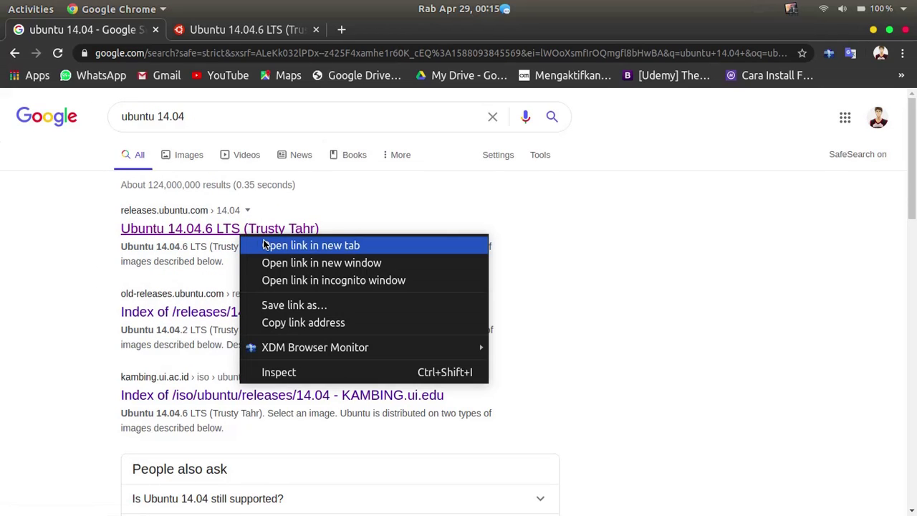
{"action": "left_click", "coordinate": [79, 242]}
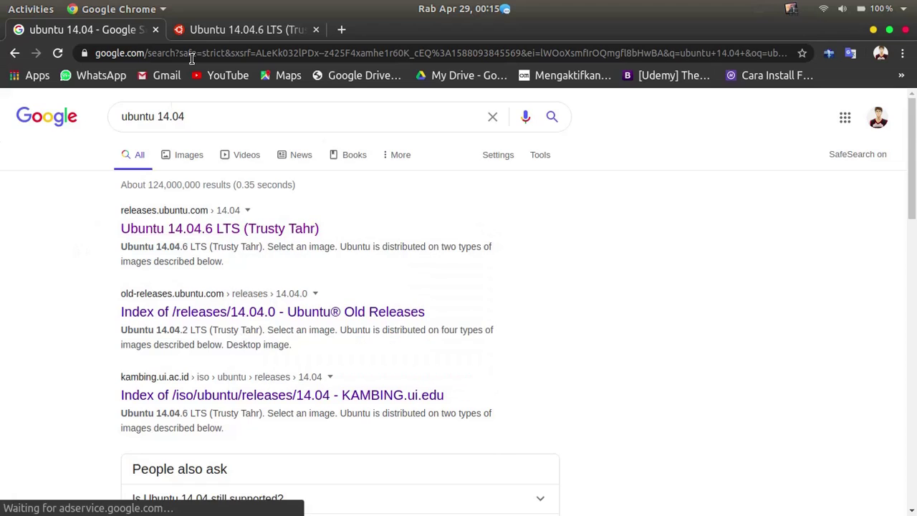
Browse the Ubuntu 14.04.6 LTS release page's download images, then minimize Chrome.
{"action": "left_click", "coordinate": [212, 29]}
{"action": "scroll", "coordinate": [570, 361], "scroll_direction": "up", "scroll_amount": 3}
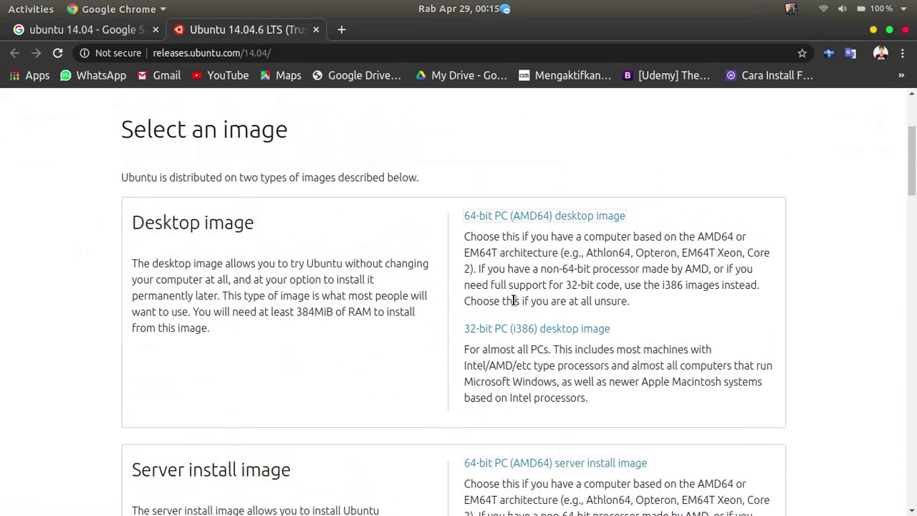
{"action": "scroll", "coordinate": [562, 284], "scroll_direction": "down", "scroll_amount": 1}
{"action": "scroll", "coordinate": [566, 313], "scroll_direction": "down", "scroll_amount": 1}
{"action": "scroll", "coordinate": [566, 313], "scroll_direction": "up", "scroll_amount": 1}
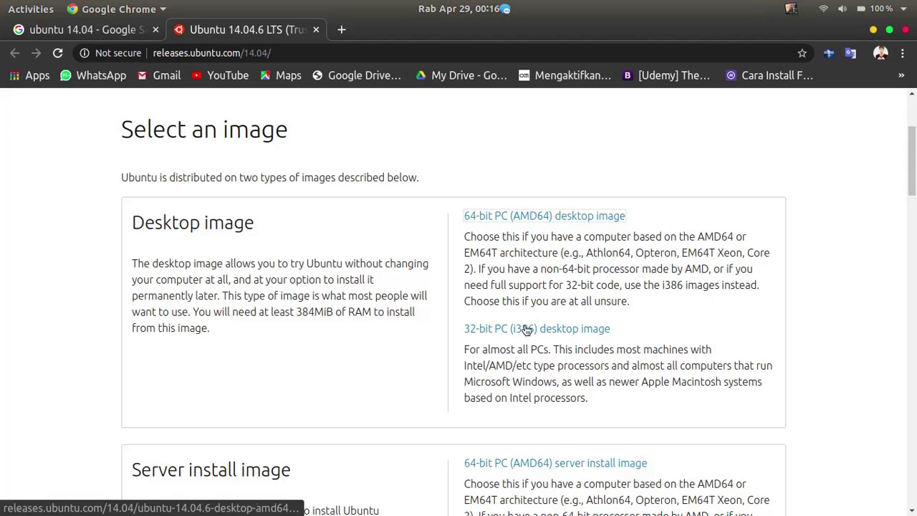
{"action": "scroll", "coordinate": [556, 336], "scroll_direction": "up", "scroll_amount": 3}
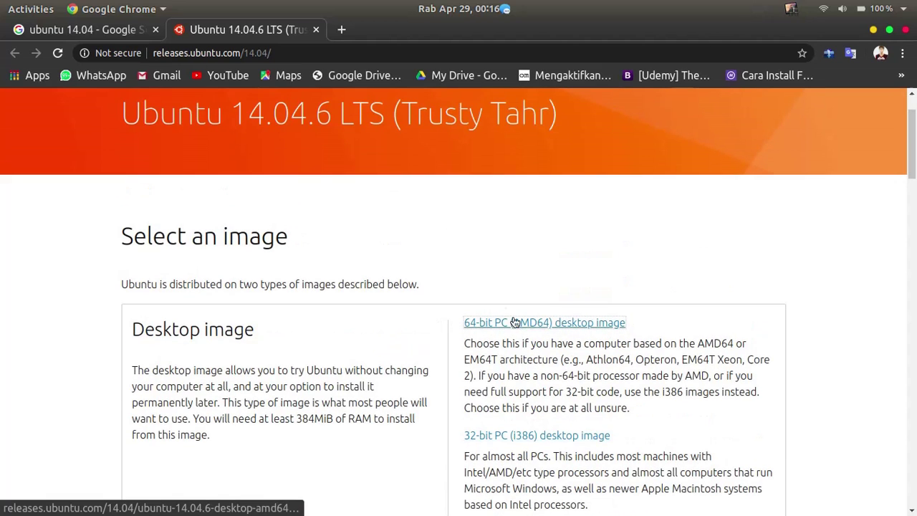
{"action": "scroll", "coordinate": [410, 226], "scroll_direction": "down", "scroll_amount": 1}
{"action": "scroll", "coordinate": [509, 267], "scroll_direction": "up", "scroll_amount": 1}
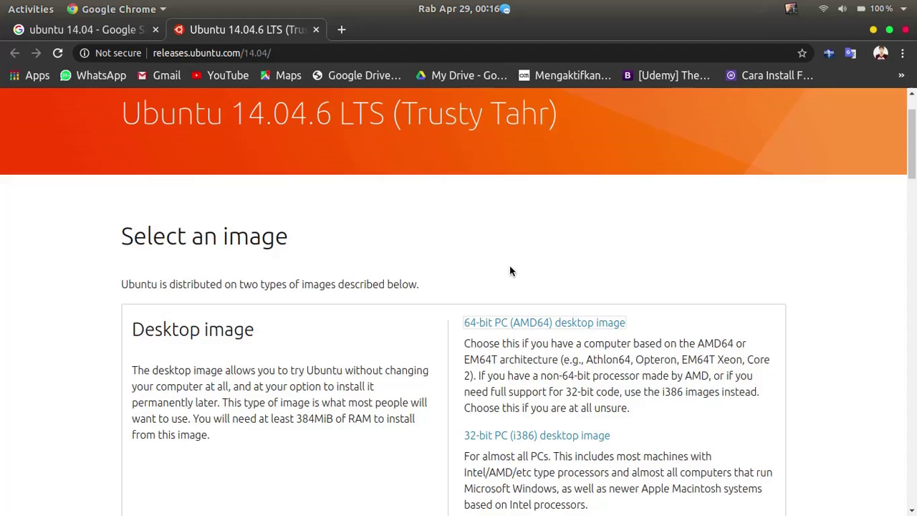
{"action": "left_click", "coordinate": [873, 29]}
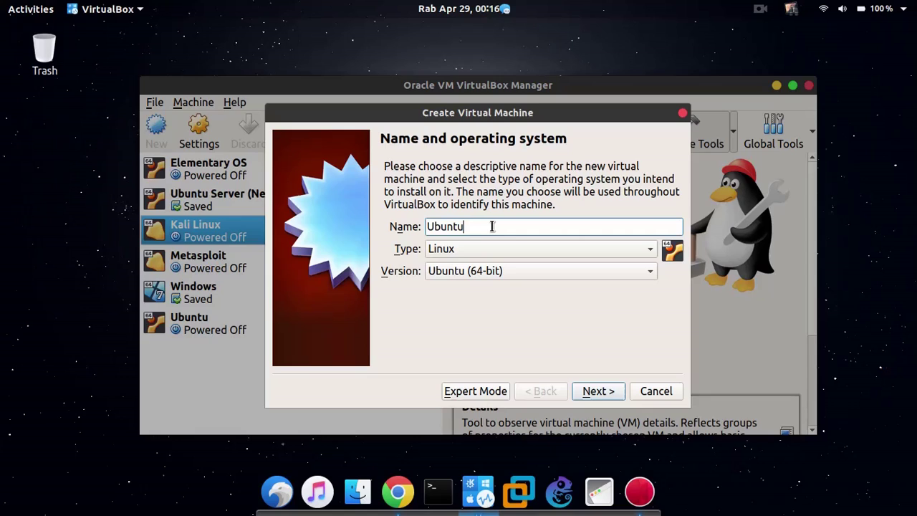
Change the machine name to 'Ubuntu Tugas', fixing the typing slips.
{"action": "type", "text": ":"}
{"action": "key", "text": "BackSpace"}
{"action": "type", "text": "SOL"}
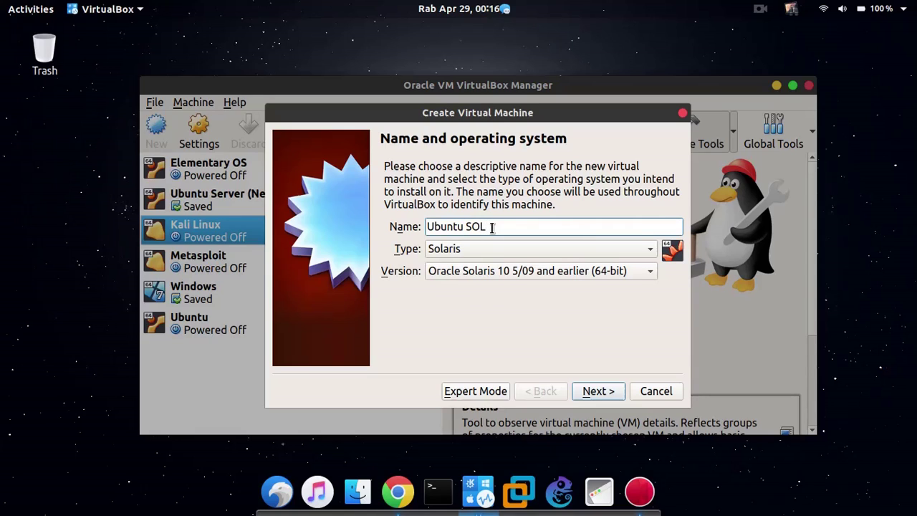
{"action": "key", "text": "BackSpace"}
{"action": "key", "text": "BackSpace"}
{"action": "key", "text": "BackSpace"}
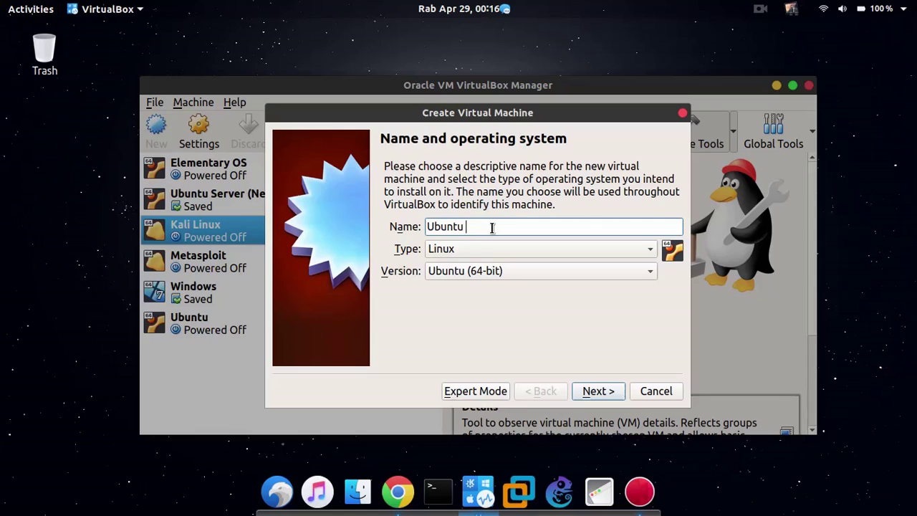
{"action": "type", "text": "Tugal Sol"}
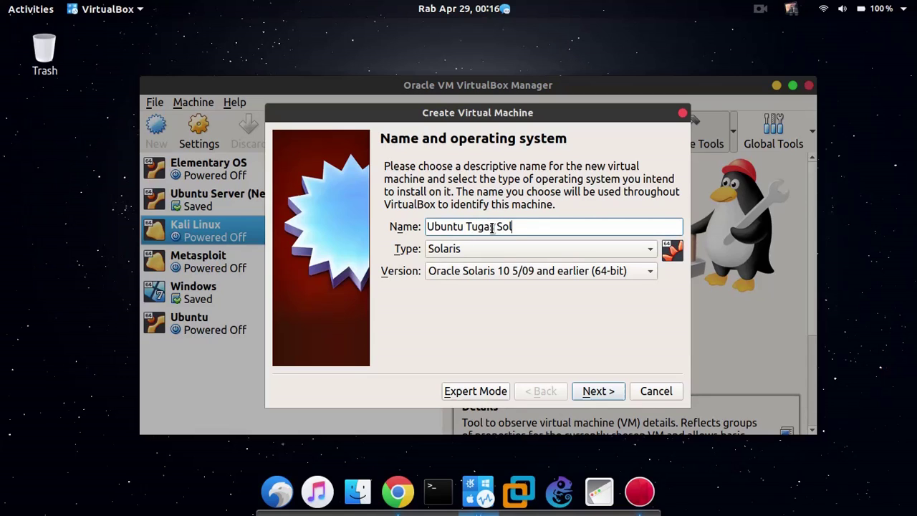
{"action": "key", "text": "BackSpace"}
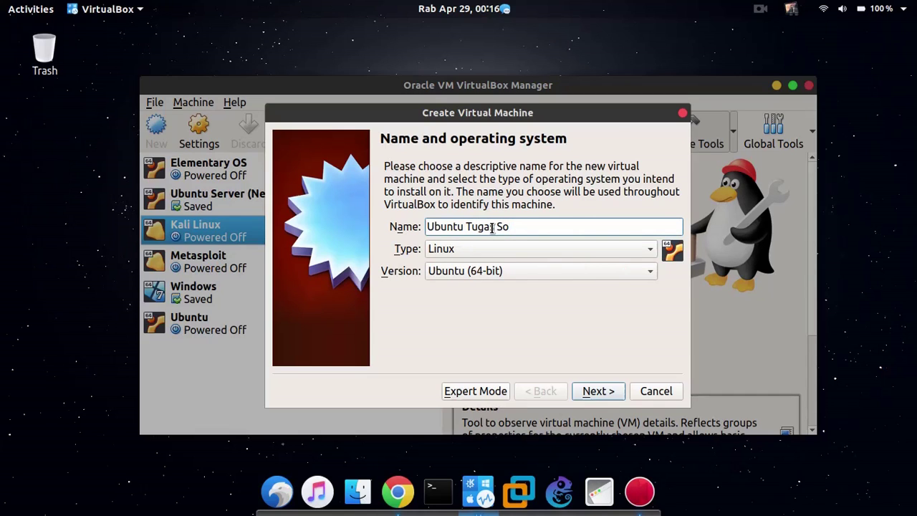
{"action": "type", "text": "L"}
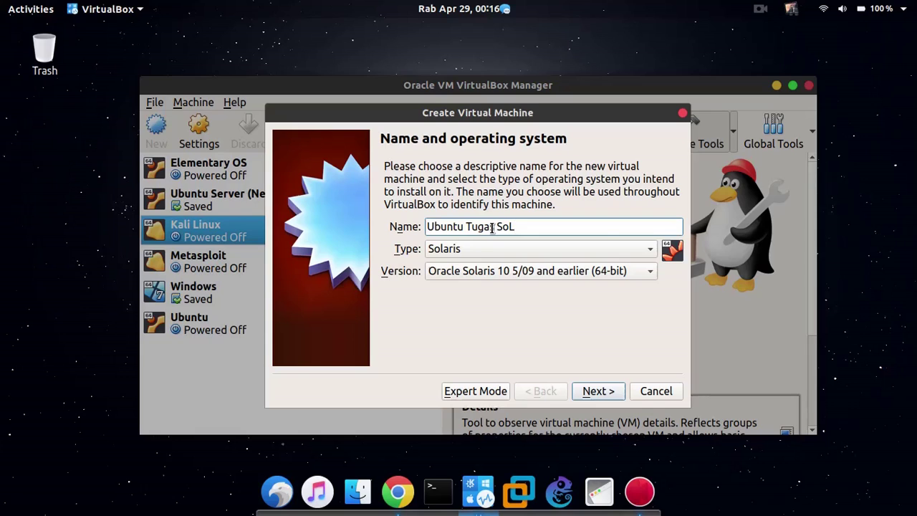
{"action": "key", "text": "BackSpace"}
{"action": "key", "text": "BackSpace"}
{"action": "key", "text": "BackSpace"}
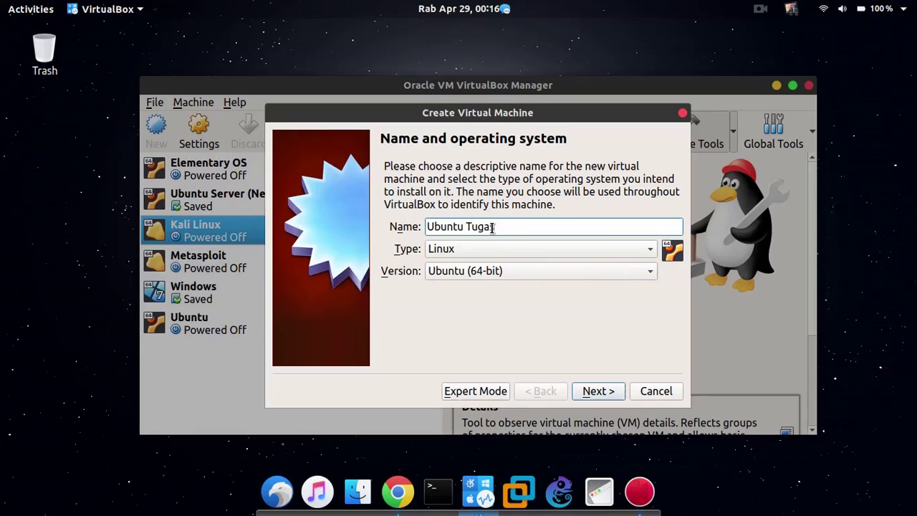
Set type Linux and version Ubuntu (64-bit), then continue to the memory size page.
{"action": "left_click", "coordinate": [490, 249]}
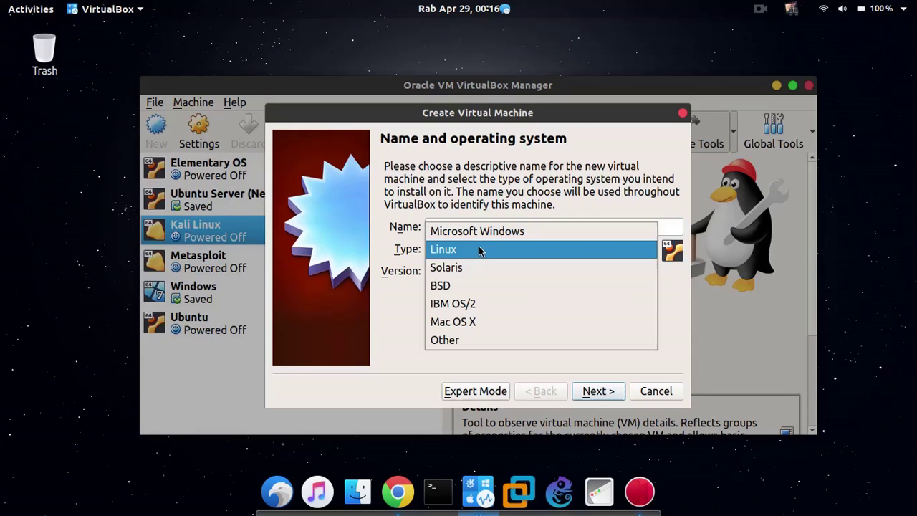
{"action": "left_click", "coordinate": [525, 257]}
{"action": "left_click", "coordinate": [523, 273]}
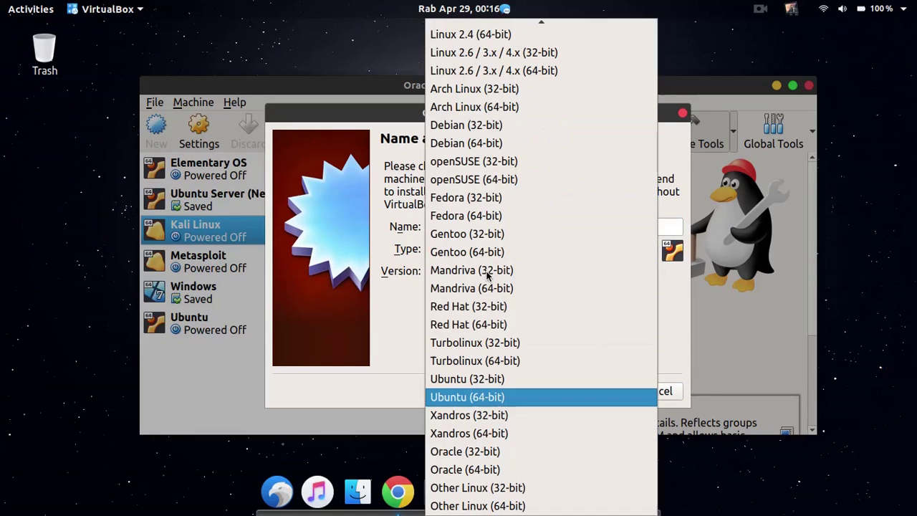
{"action": "left_click", "coordinate": [495, 402]}
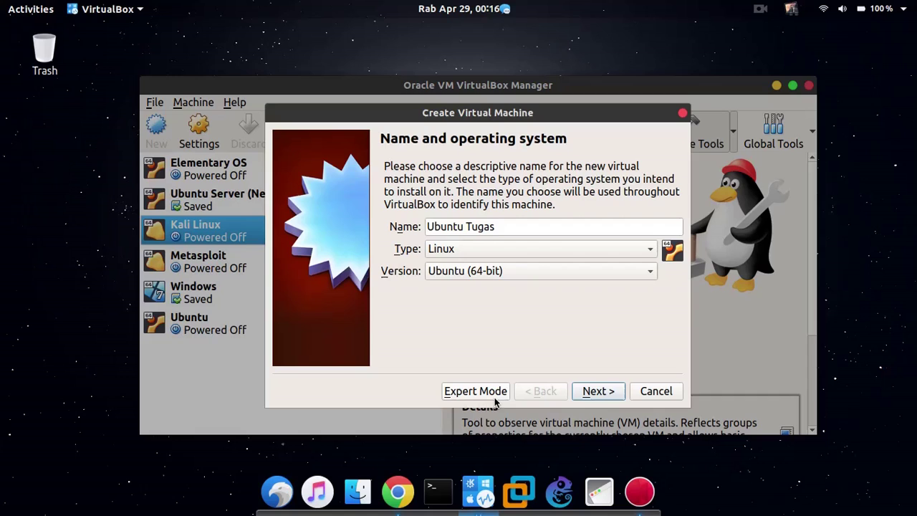
{"action": "left_click", "coordinate": [609, 402]}
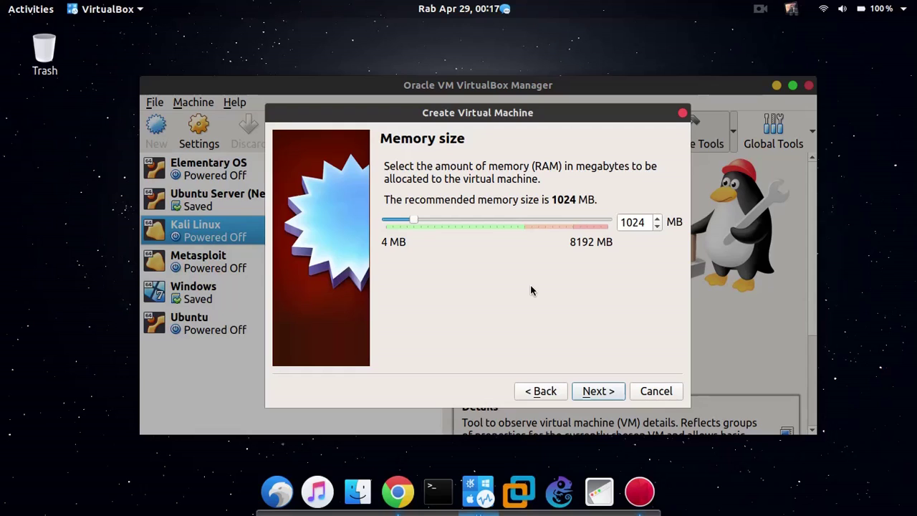
Set the machine's memory size to 2048 MB.
{"action": "left_click", "coordinate": [627, 224]}
{"action": "key", "text": "BackSpace"}
{"action": "type", "text": "20"}
{"action": "key", "text": "Delete"}
{"action": "key", "text": "Delete"}
{"action": "type", "text": "48"}
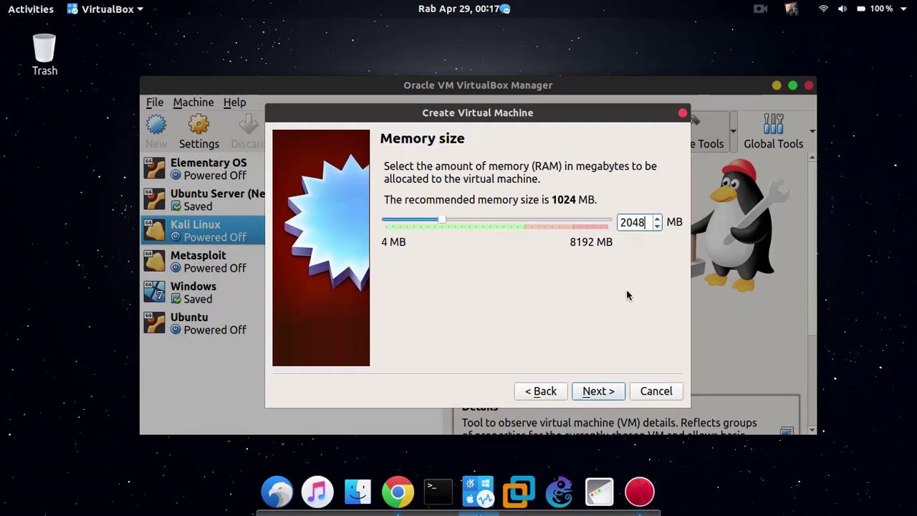
{"action": "left_click", "coordinate": [602, 392]}
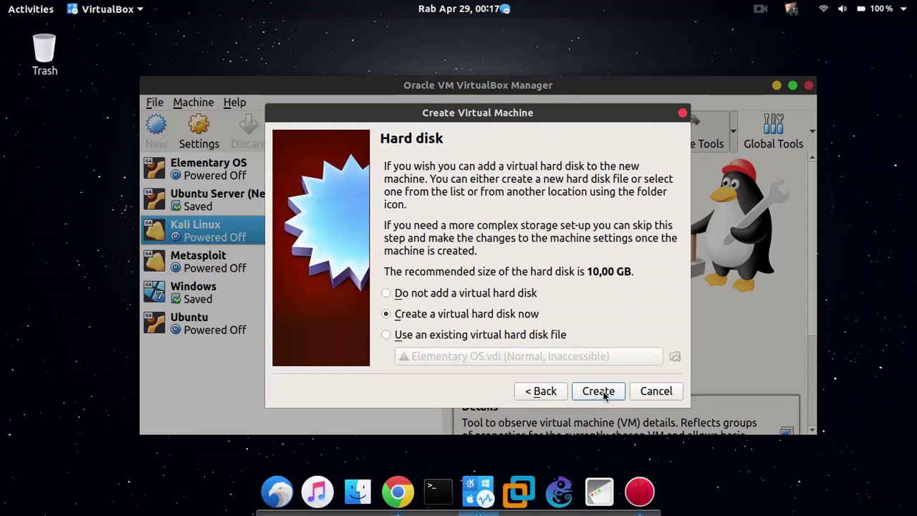
Choose 'Create a virtual hard disk now' and click Create.
{"action": "left_click", "coordinate": [523, 340]}
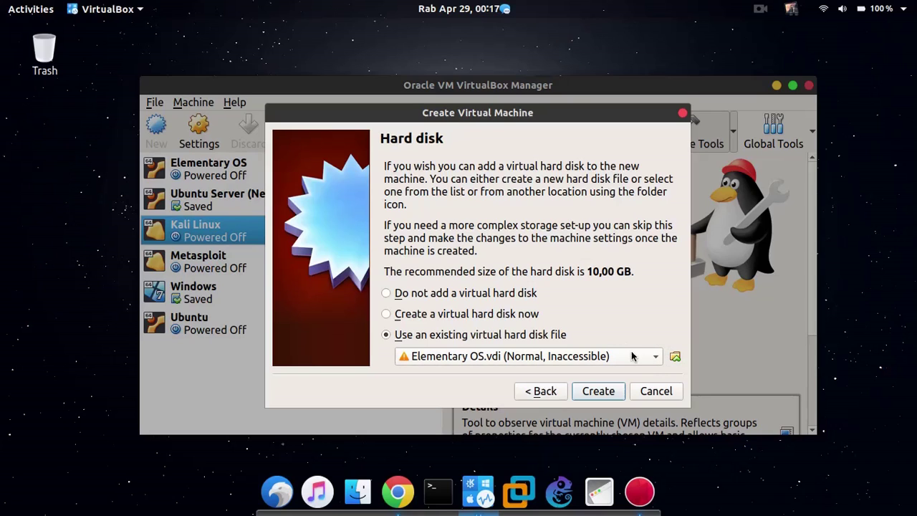
{"action": "mouse_move", "coordinate": [631, 354]}
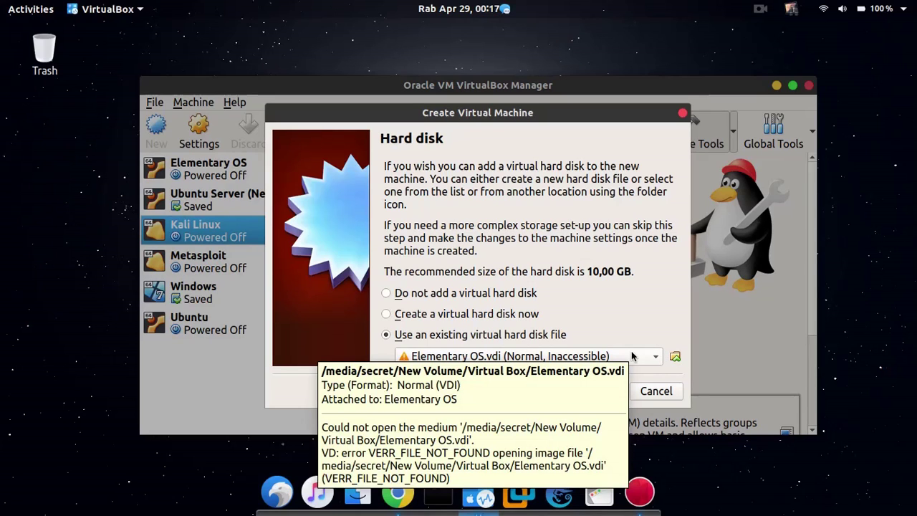
{"action": "left_click", "coordinate": [521, 316]}
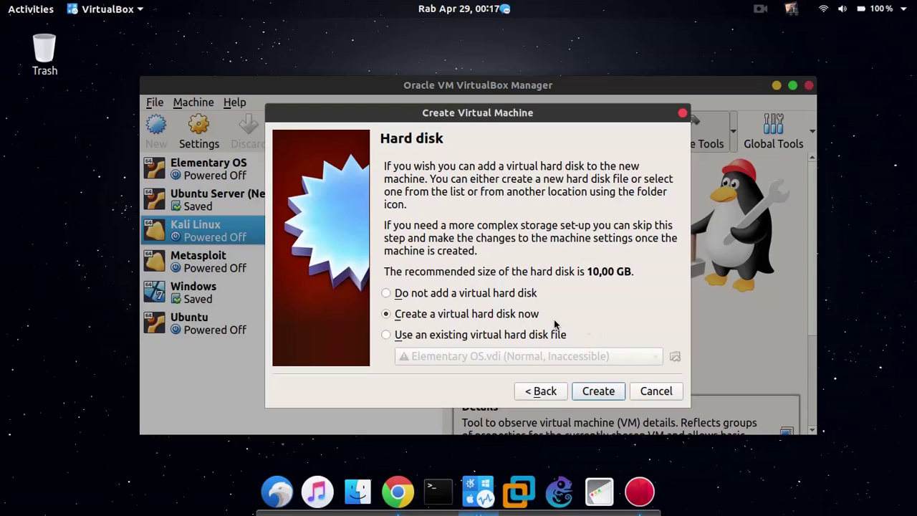
{"action": "left_click", "coordinate": [598, 390]}
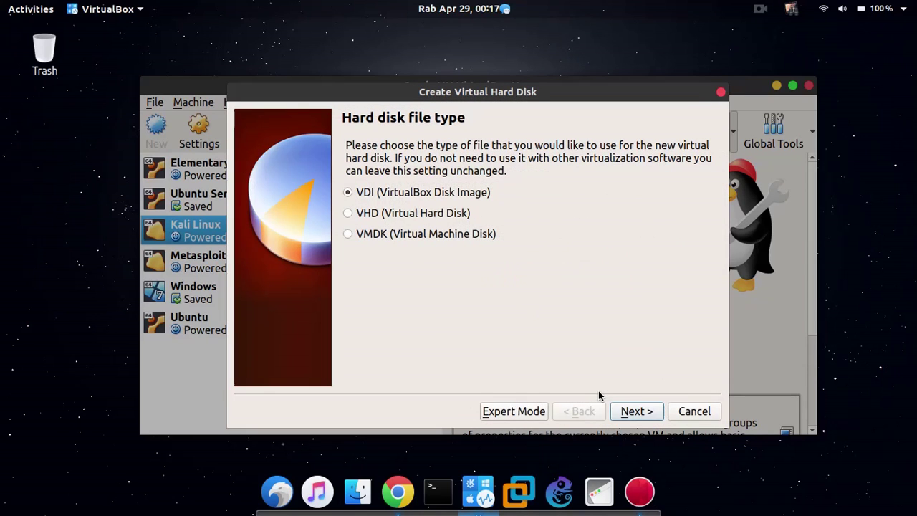
Select the VMDK (Virtual Machine Disk) file type after briefly switching back to VDI.
{"action": "left_click", "coordinate": [397, 235]}
{"action": "left_click", "coordinate": [389, 199]}
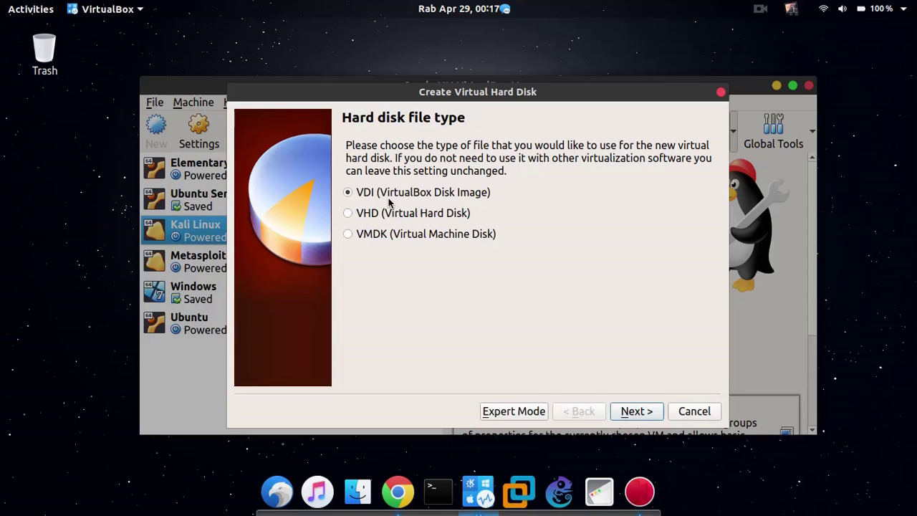
{"action": "left_click", "coordinate": [403, 235]}
Keep the disk Dynamically allocated and advance to the File location and size page.
{"action": "left_click", "coordinate": [631, 410]}
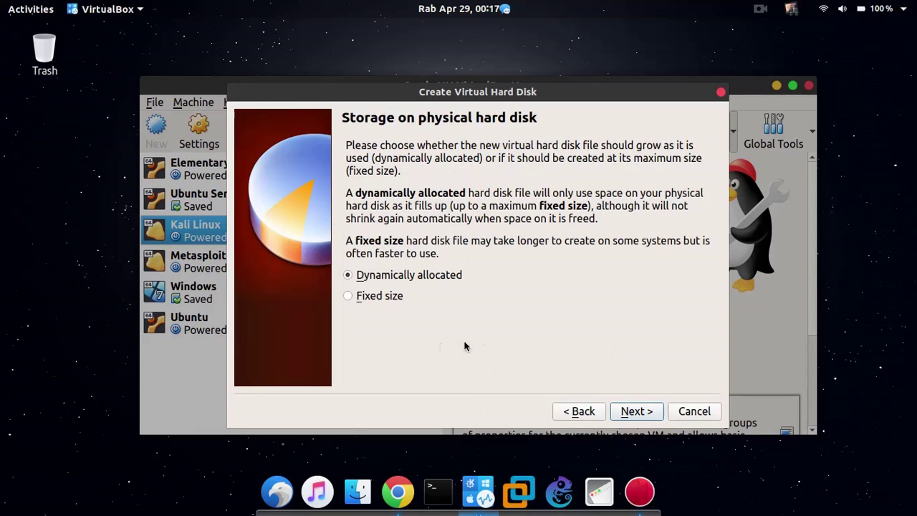
{"action": "left_click", "coordinate": [629, 410]}
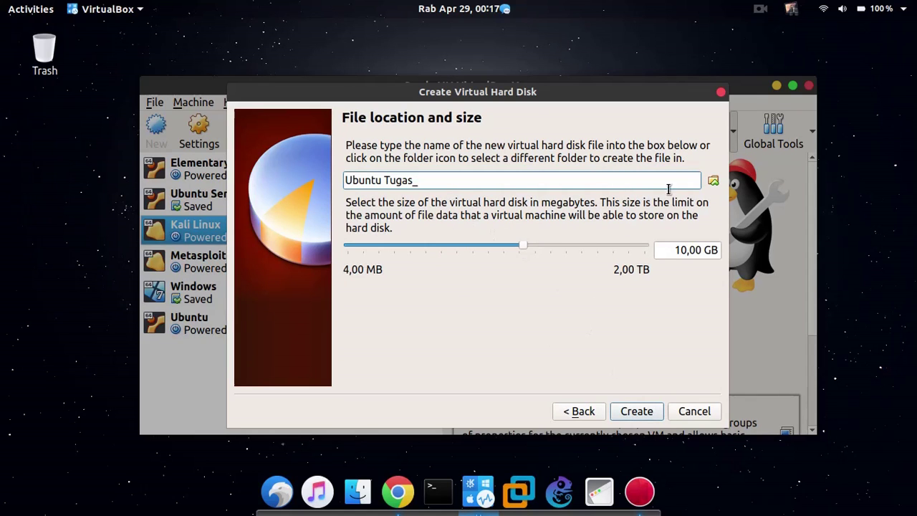
Browse the drives, then save the disk file Ubuntu Tugas_.vdi in the home Music folder.
{"action": "left_click", "coordinate": [713, 182]}
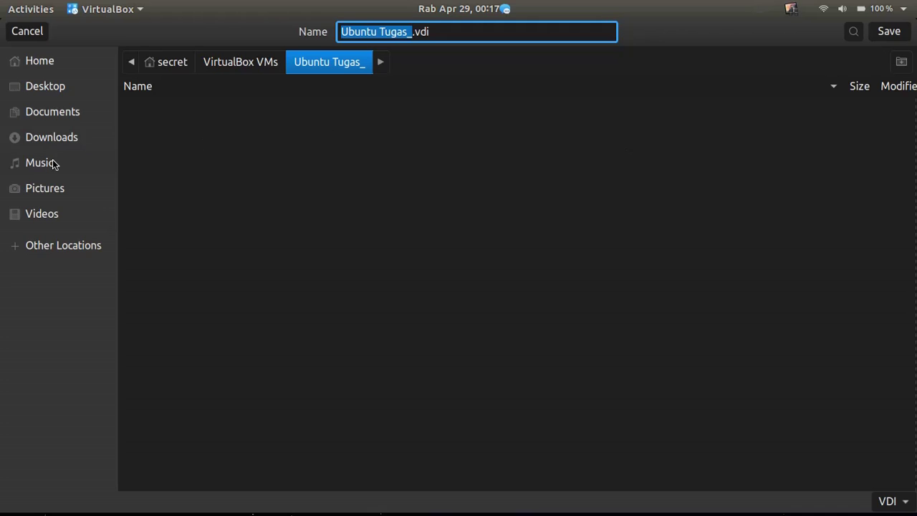
{"action": "left_click", "coordinate": [80, 239]}
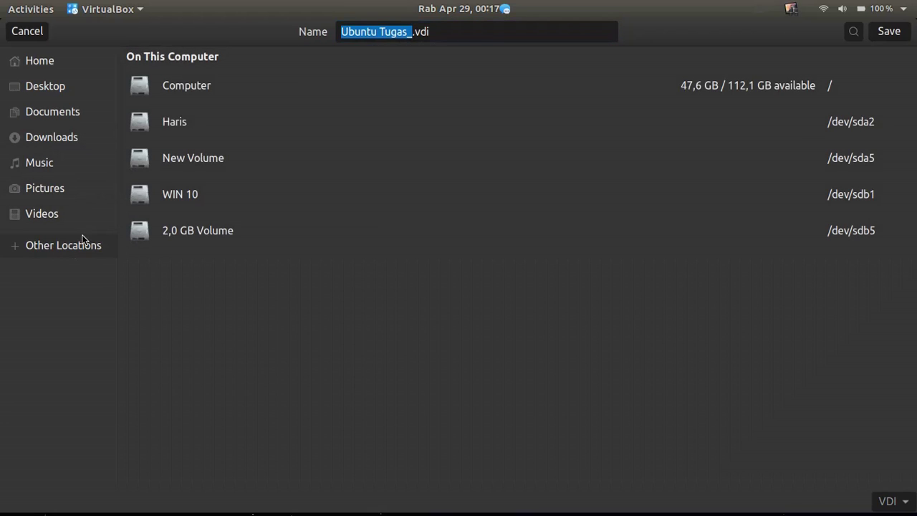
{"action": "left_click", "coordinate": [189, 131]}
{"action": "scroll", "coordinate": [180, 144], "scroll_direction": "down", "scroll_amount": 5}
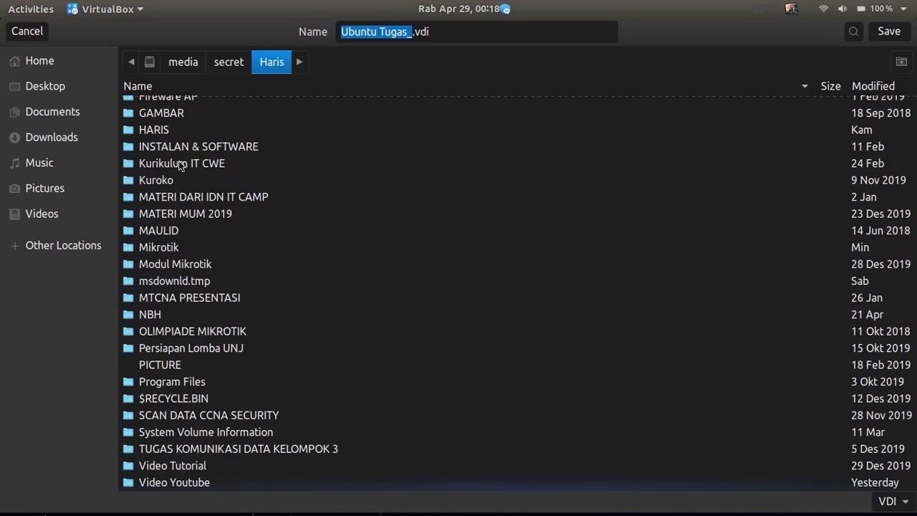
{"action": "scroll", "coordinate": [180, 151], "scroll_direction": "up", "scroll_amount": 5}
{"action": "scroll", "coordinate": [178, 152], "scroll_direction": "down", "scroll_amount": 5}
{"action": "left_click", "coordinate": [91, 244]}
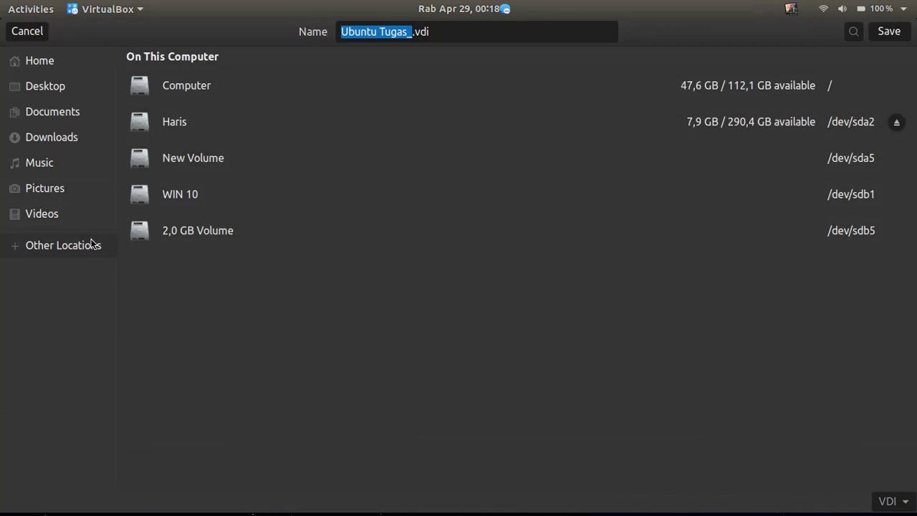
{"action": "left_click", "coordinate": [194, 160]}
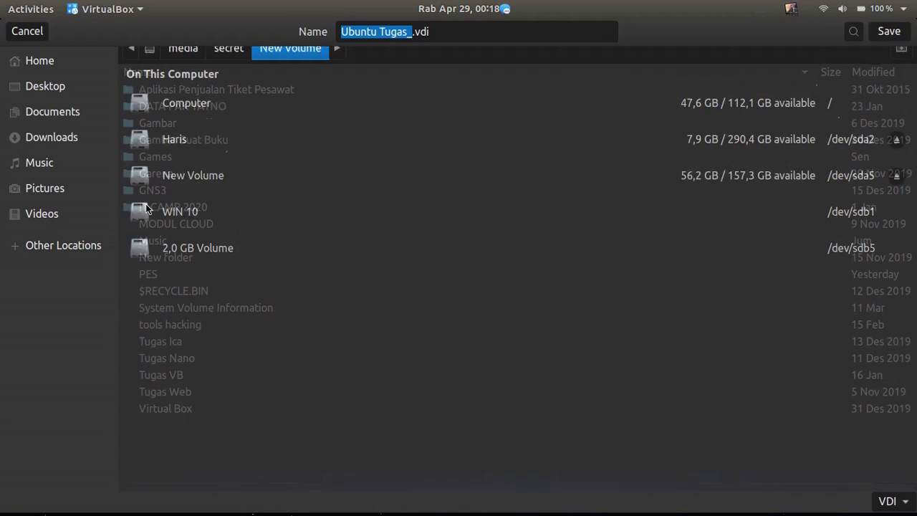
{"action": "left_click", "coordinate": [86, 247]}
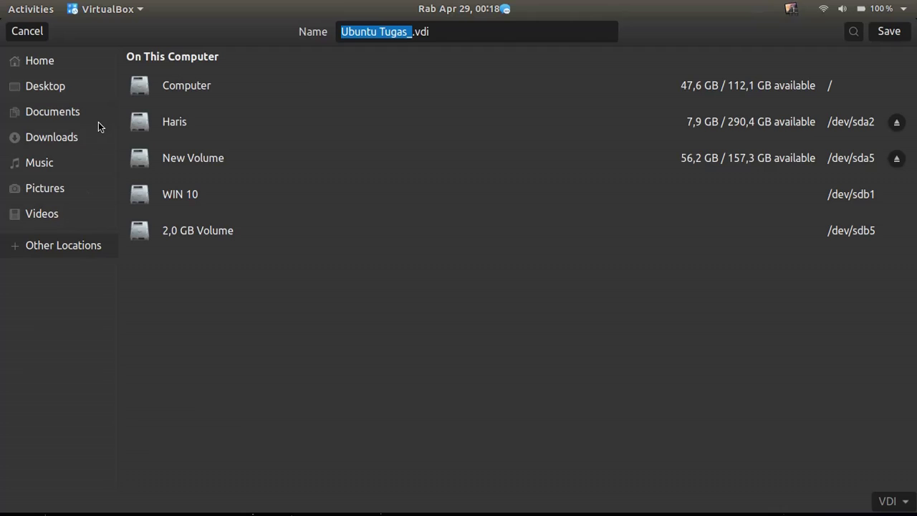
{"action": "left_click", "coordinate": [62, 165]}
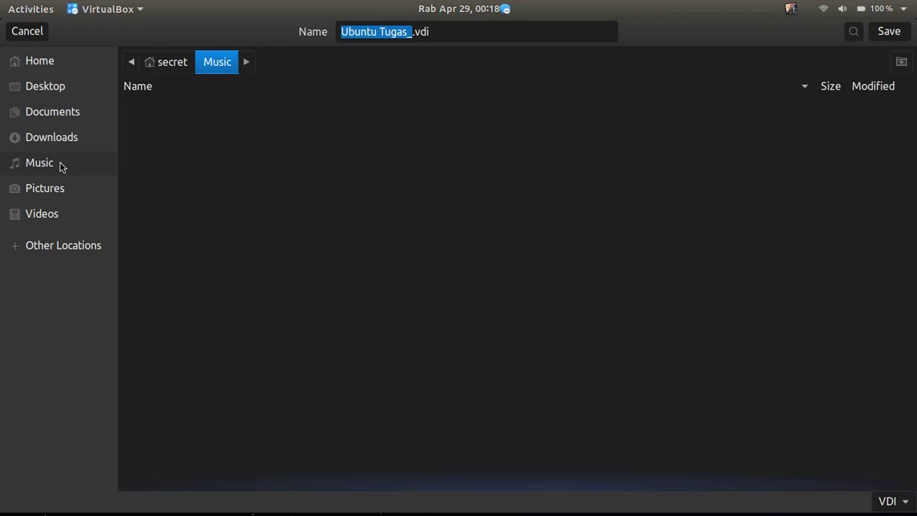
{"action": "left_click", "coordinate": [889, 31]}
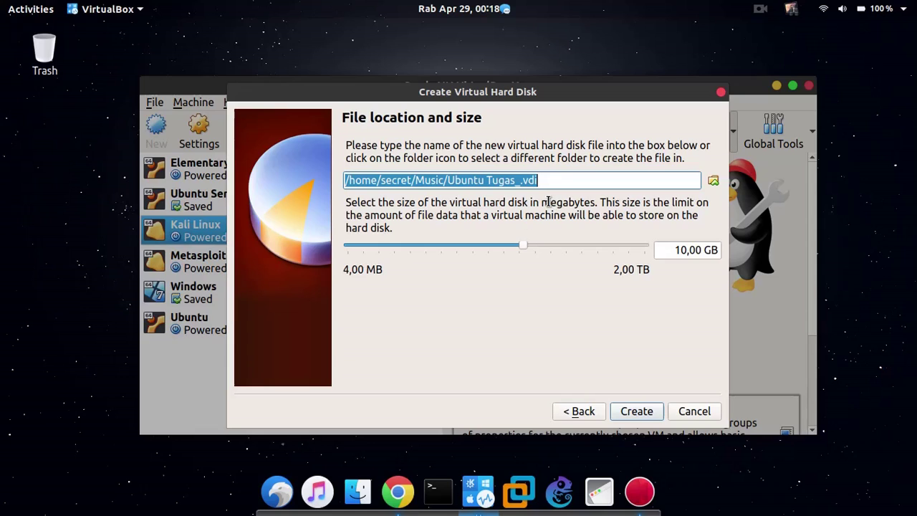
Change the disk size from 10,00 GB to 15,00 GB and create the disk.
{"action": "left_click", "coordinate": [563, 181]}
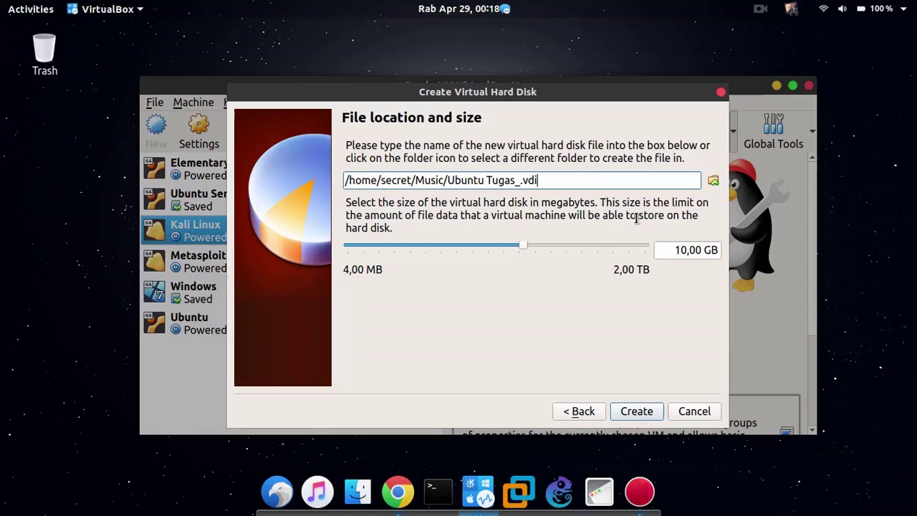
{"action": "left_click", "coordinate": [686, 250]}
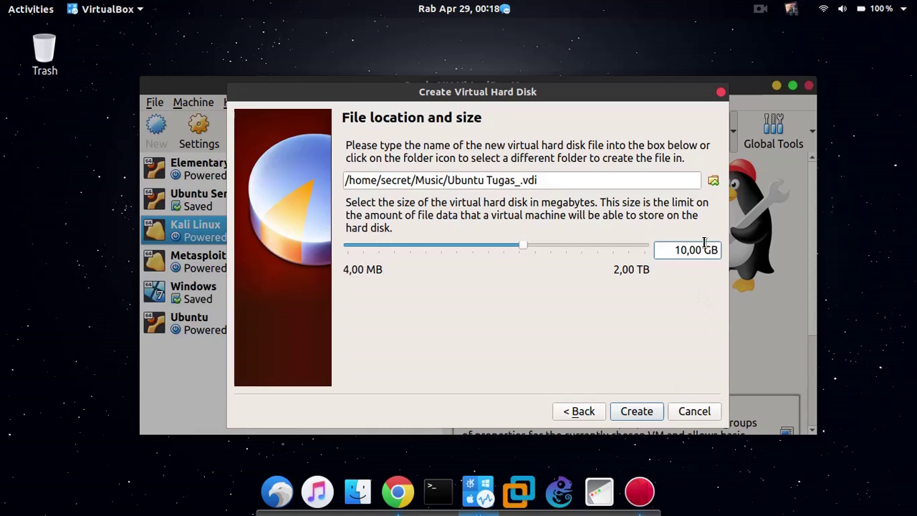
{"action": "key", "text": "BackSpace"}
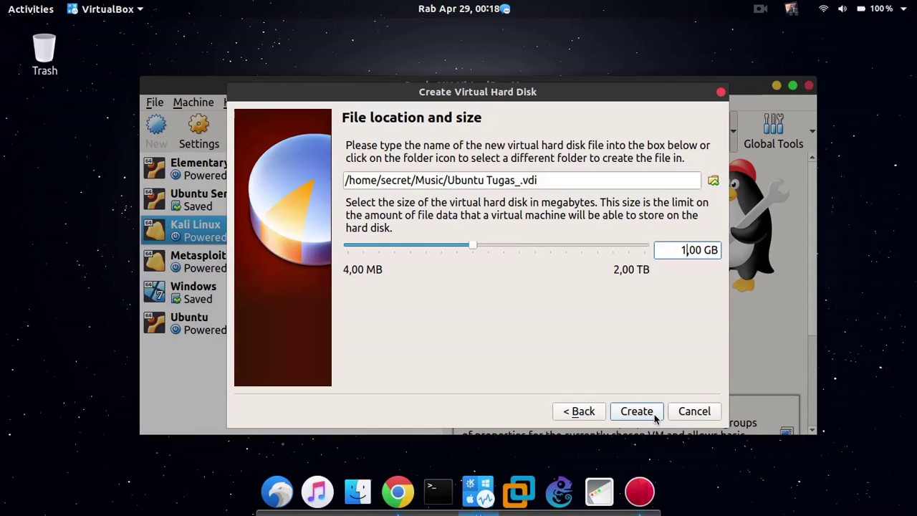
{"action": "type", "text": "5"}
{"action": "left_click", "coordinate": [652, 414]}
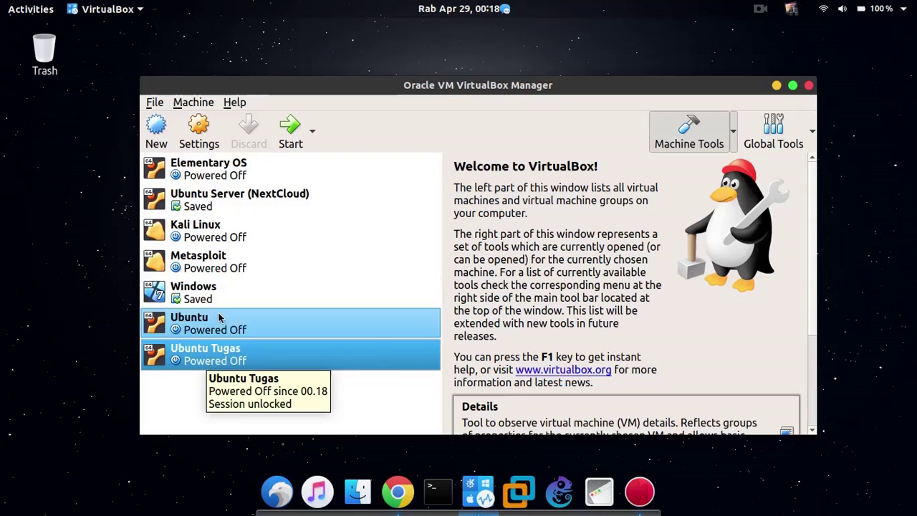
Open the Ubuntu Tugas machine's Settings at its System page.
{"action": "left_click", "coordinate": [207, 144]}
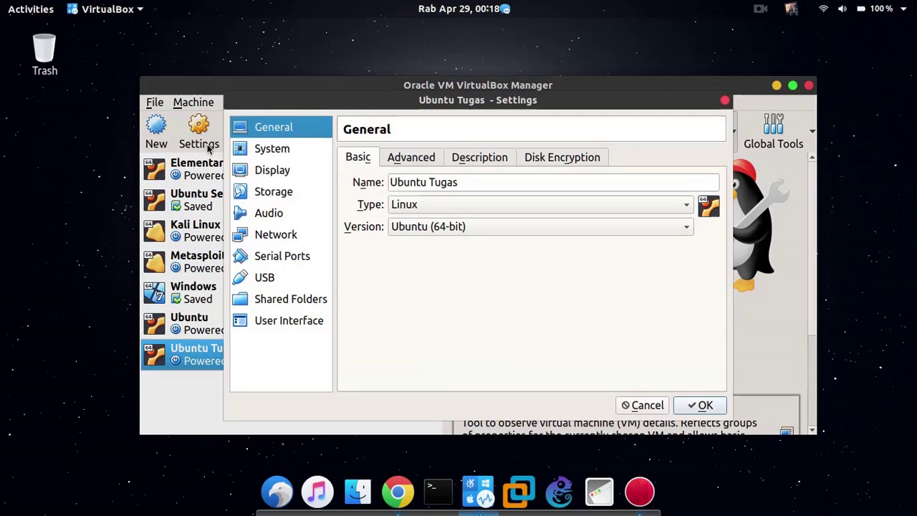
{"action": "left_click", "coordinate": [294, 156]}
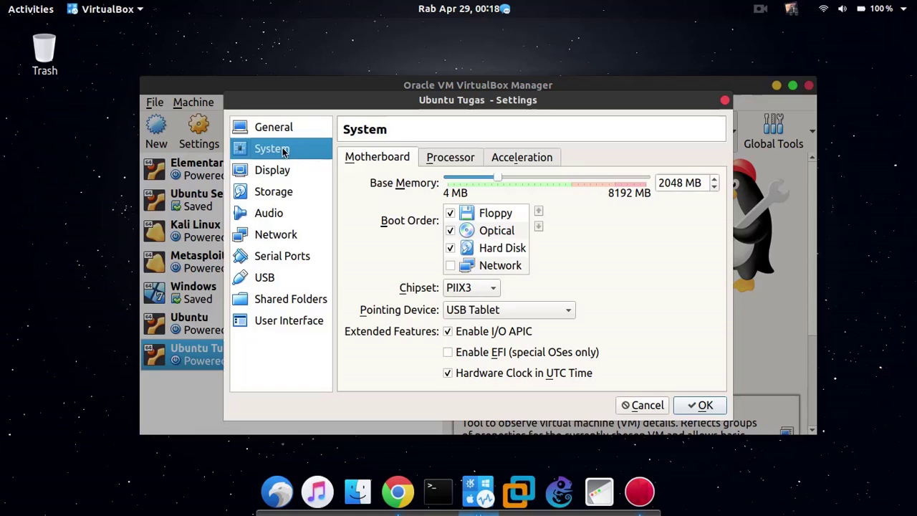
Set Ubuntu Tugas to 2 processors, check the Acceleration options, then go to the Storage page.
{"action": "left_click", "coordinate": [479, 162]}
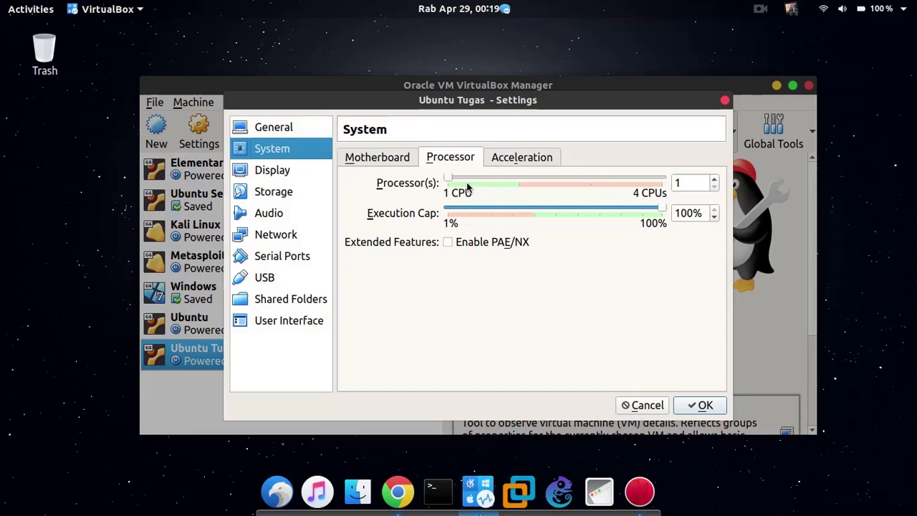
{"action": "mouse_move", "coordinate": [464, 185]}
{"action": "left_click_drag", "start_coordinate": [453, 178], "coordinate": [635, 182]}
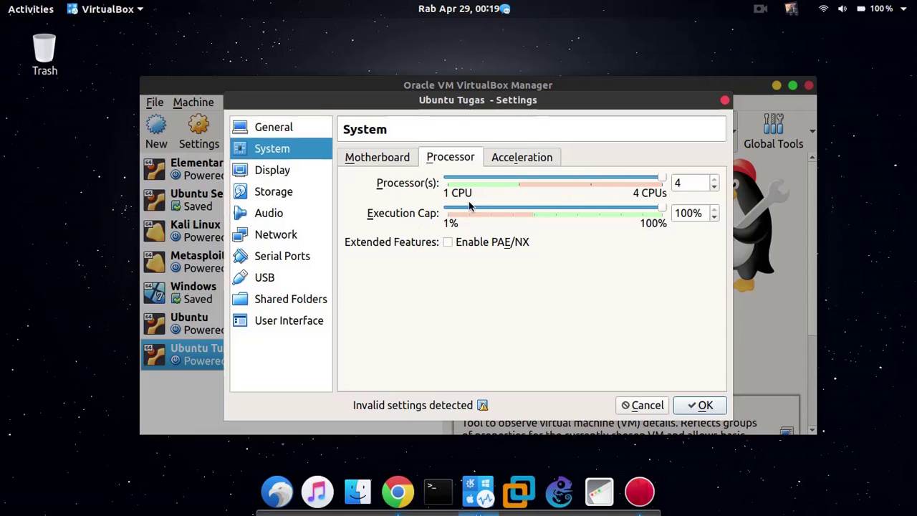
{"action": "left_click", "coordinate": [524, 183]}
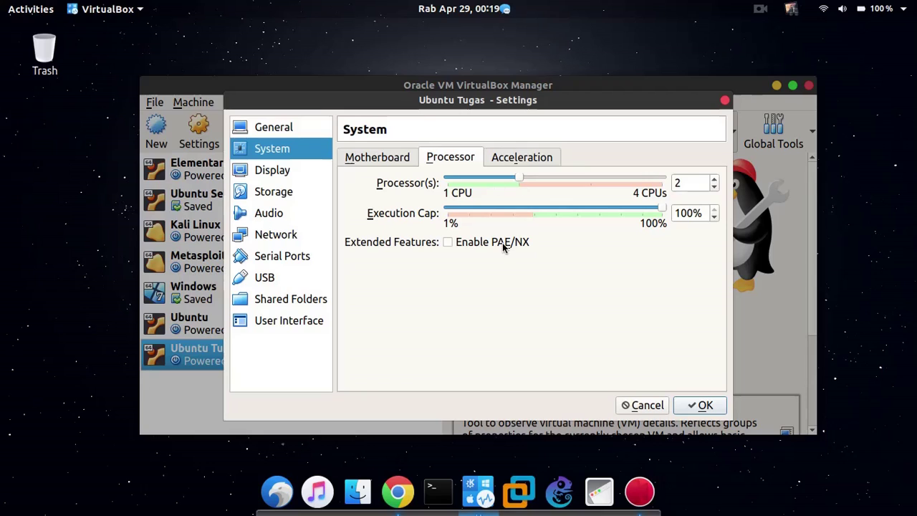
{"action": "left_click", "coordinate": [535, 159]}
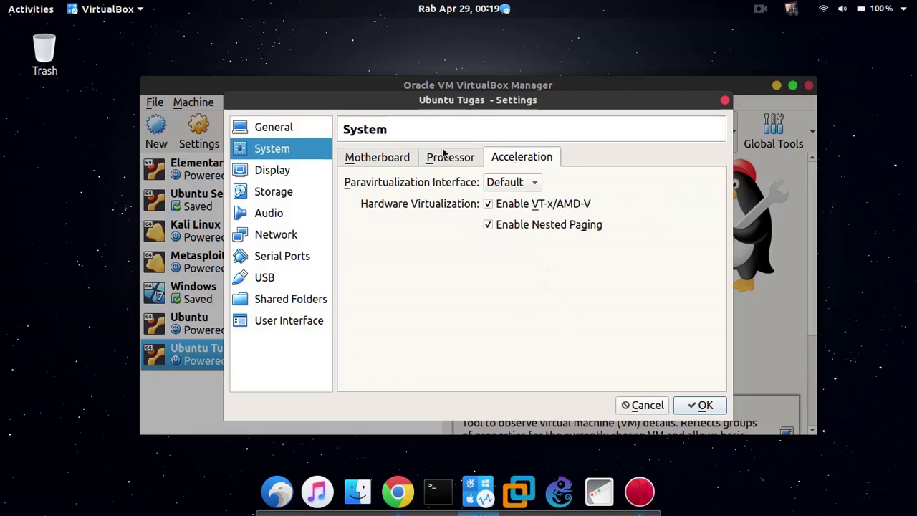
{"action": "left_click", "coordinate": [445, 153]}
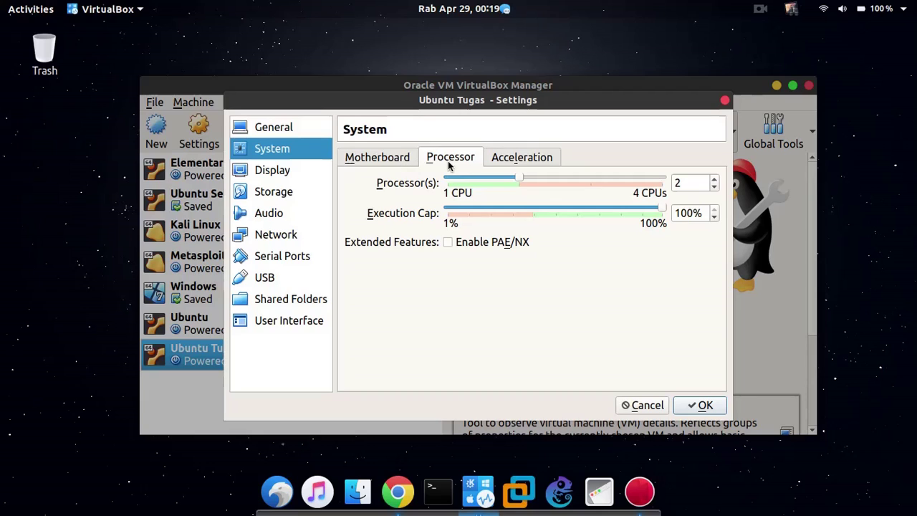
{"action": "left_click", "coordinate": [301, 190]}
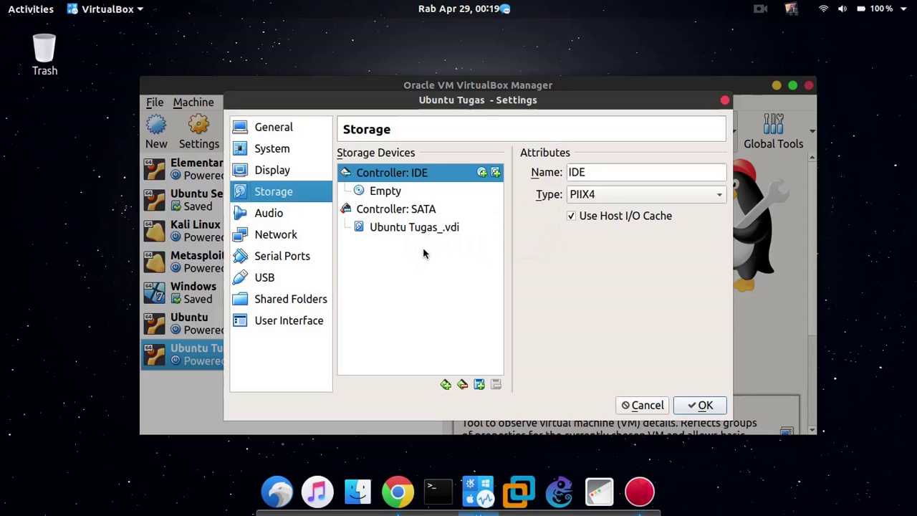
Attach ubuntu-18.04.2-desktop-amd64.iso to the empty IDE optical drive, then show the Network page.
{"action": "left_click", "coordinate": [387, 197]}
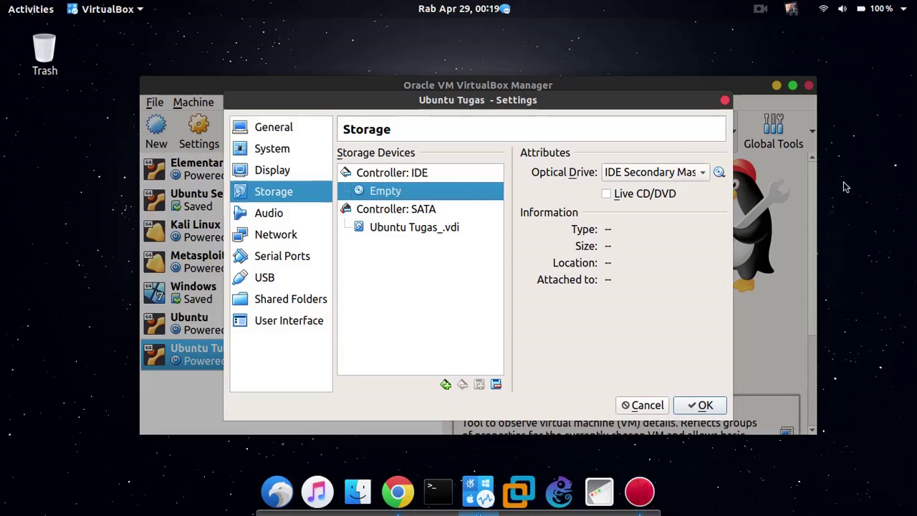
{"action": "left_click", "coordinate": [720, 173]}
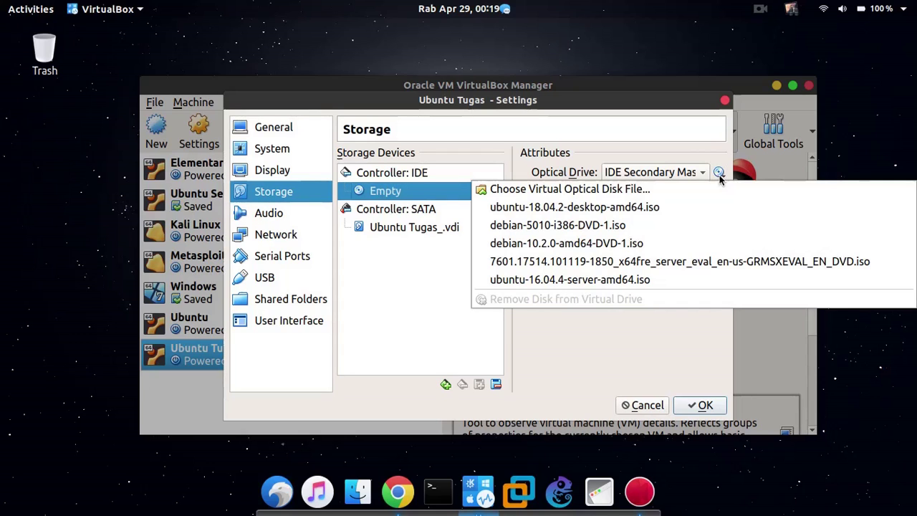
{"action": "left_click", "coordinate": [564, 190]}
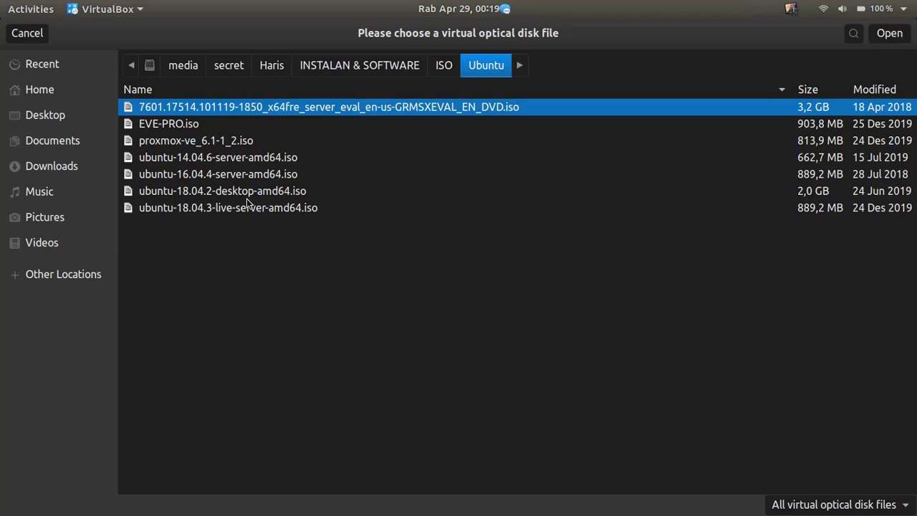
{"action": "left_click", "coordinate": [271, 192]}
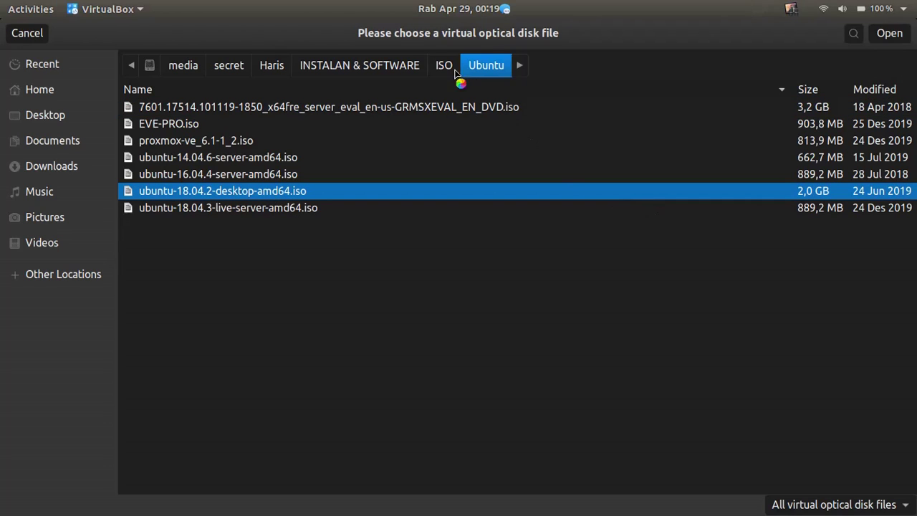
{"action": "double_click", "coordinate": [179, 143]}
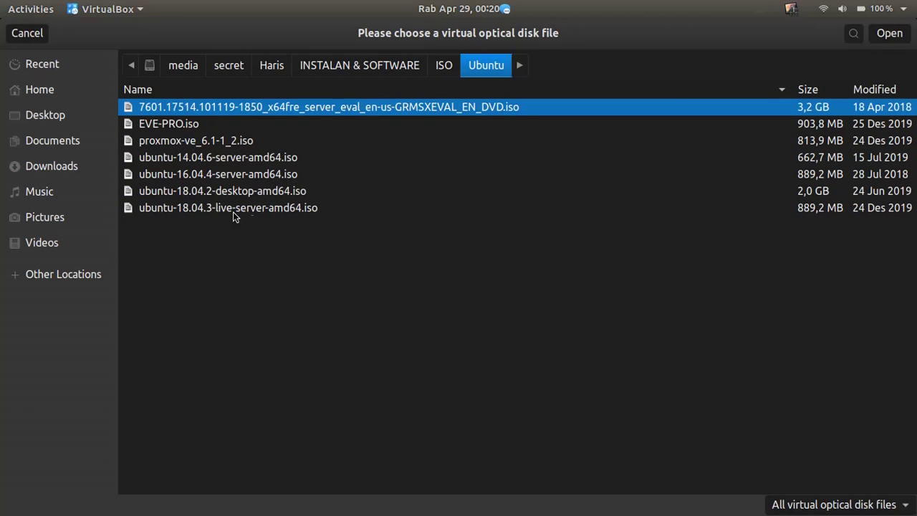
{"action": "left_click", "coordinate": [252, 198]}
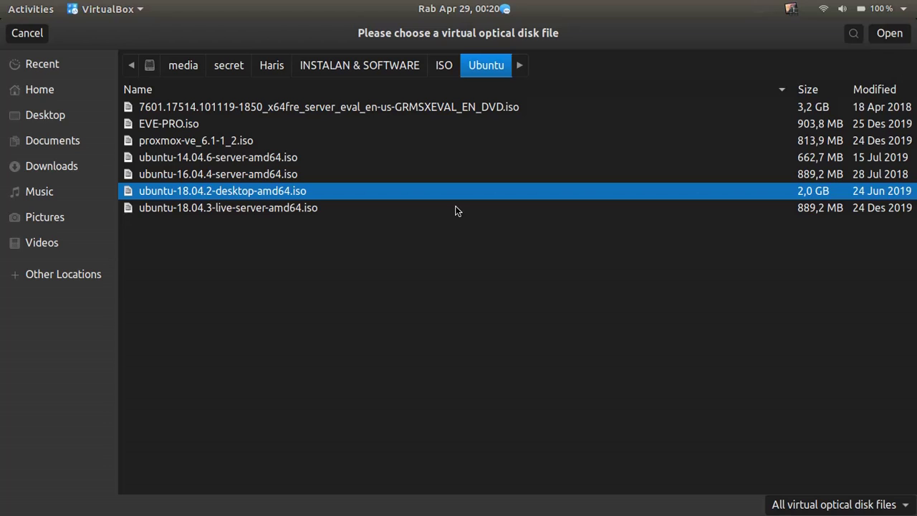
{"action": "left_click", "coordinate": [888, 33]}
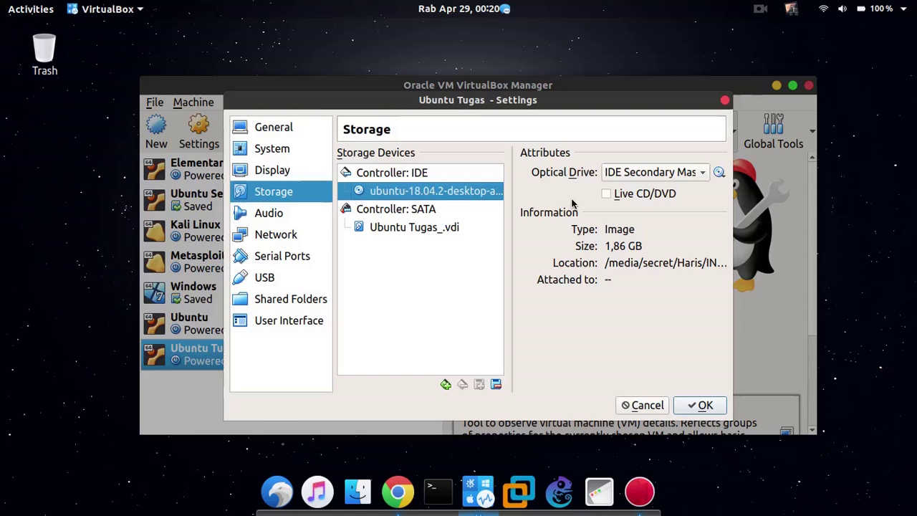
{"action": "left_click", "coordinate": [311, 233]}
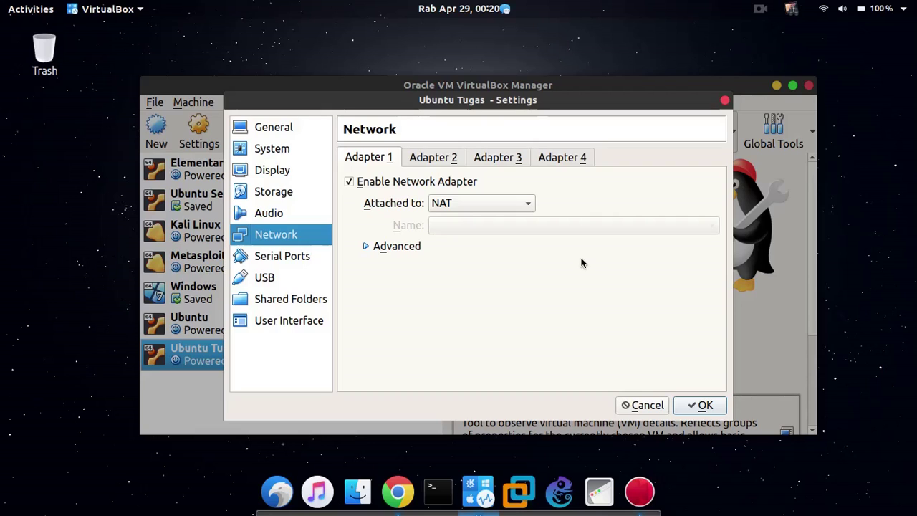
Look through Adapter 1's attachment modes and switch it from NAT to Bridged Adapter.
{"action": "left_click", "coordinate": [498, 207]}
{"action": "left_click", "coordinate": [501, 208]}
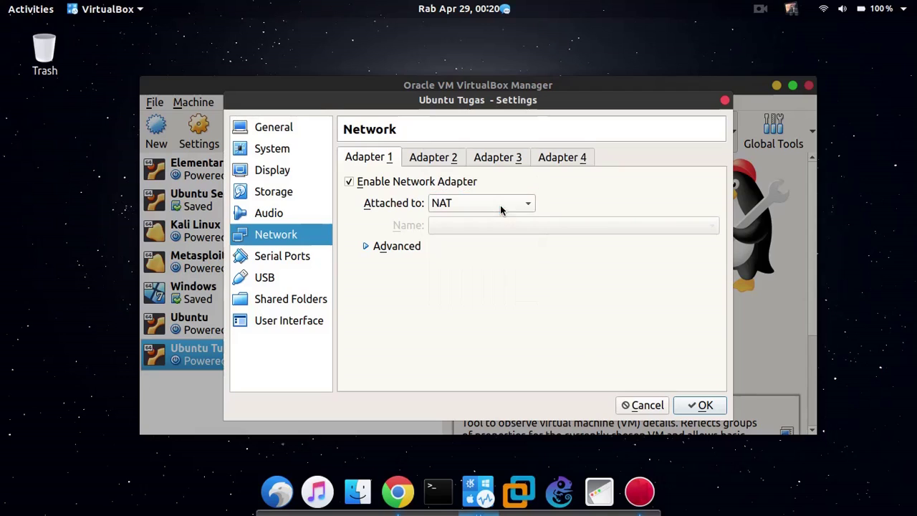
{"action": "left_click", "coordinate": [501, 206]}
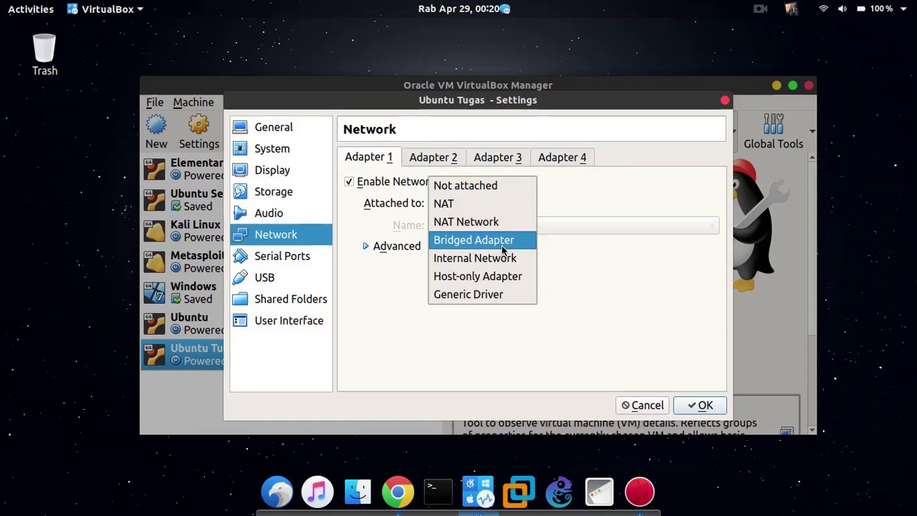
{"action": "left_click", "coordinate": [484, 208]}
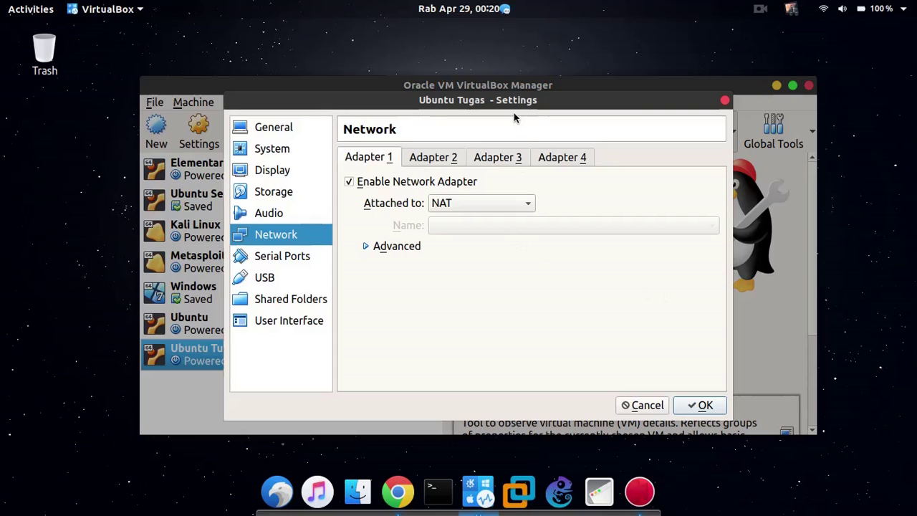
{"action": "left_click_drag", "start_coordinate": [511, 101], "coordinate": [489, 102]}
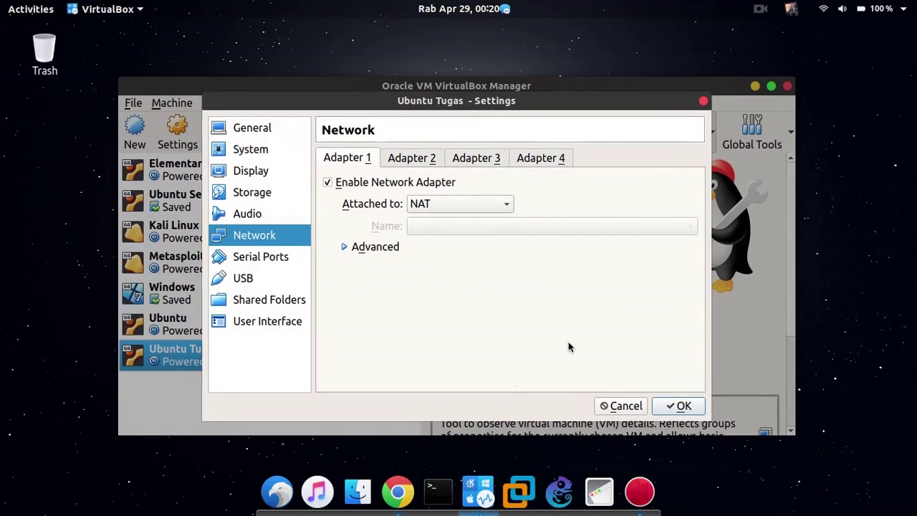
{"action": "left_click", "coordinate": [463, 206]}
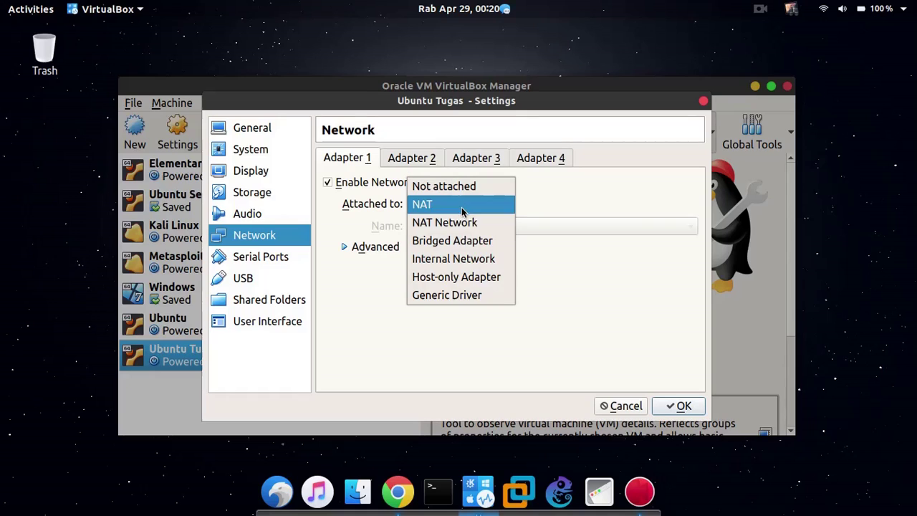
{"action": "left_click", "coordinate": [461, 237]}
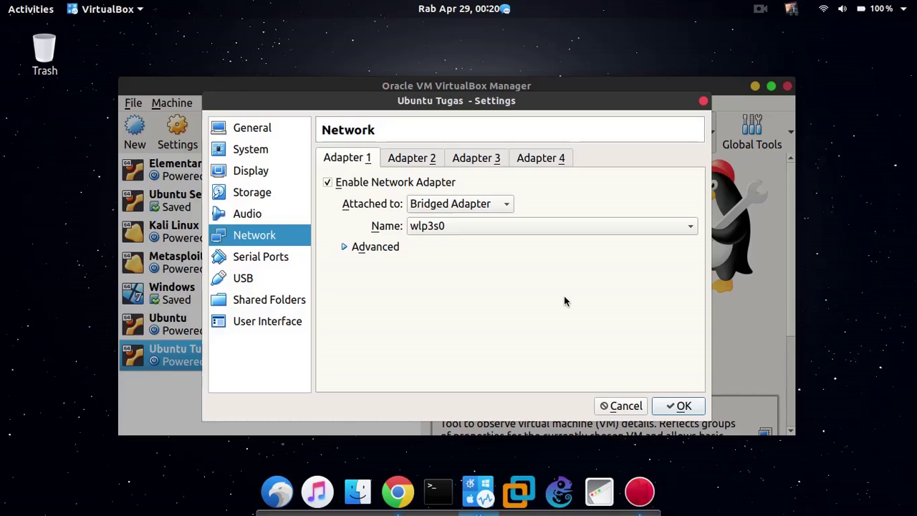
Check the host's network connections, then attach Adapter 1 as Bridged Adapter on wlp3s0 and click OK.
{"action": "left_click", "coordinate": [831, 11]}
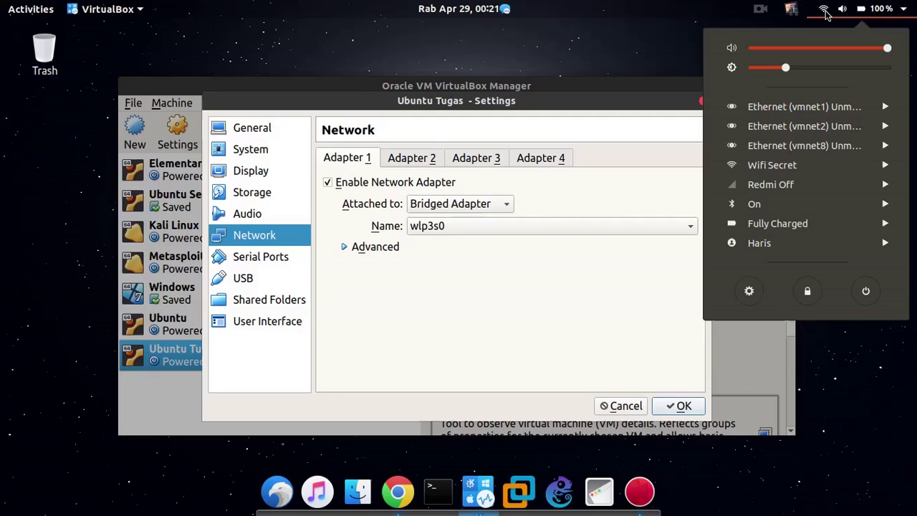
{"action": "left_click", "coordinate": [618, 76]}
{"action": "left_click", "coordinate": [459, 207]}
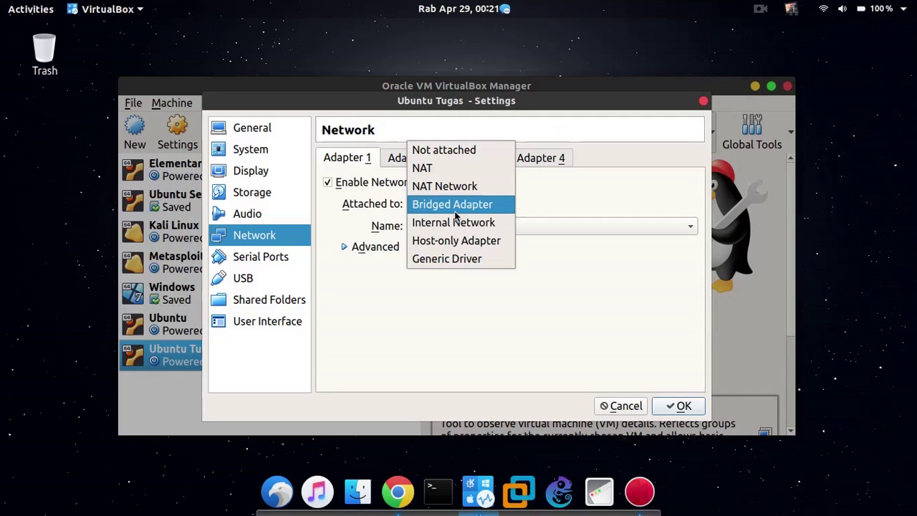
{"action": "left_click", "coordinate": [458, 169]}
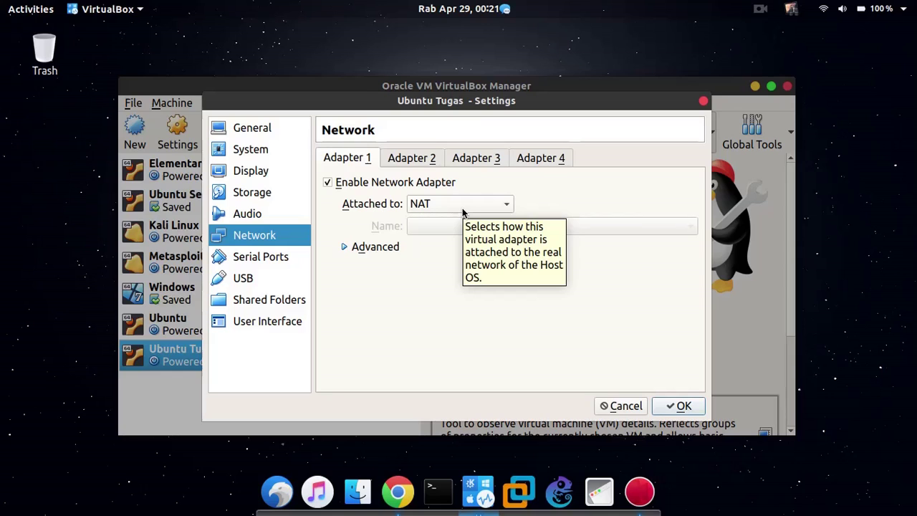
{"action": "left_click", "coordinate": [462, 208]}
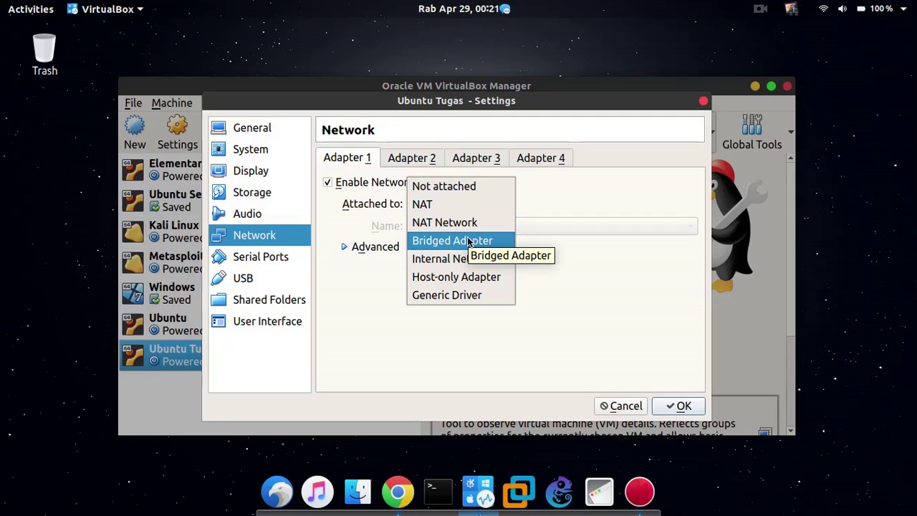
{"action": "left_click", "coordinate": [468, 242]}
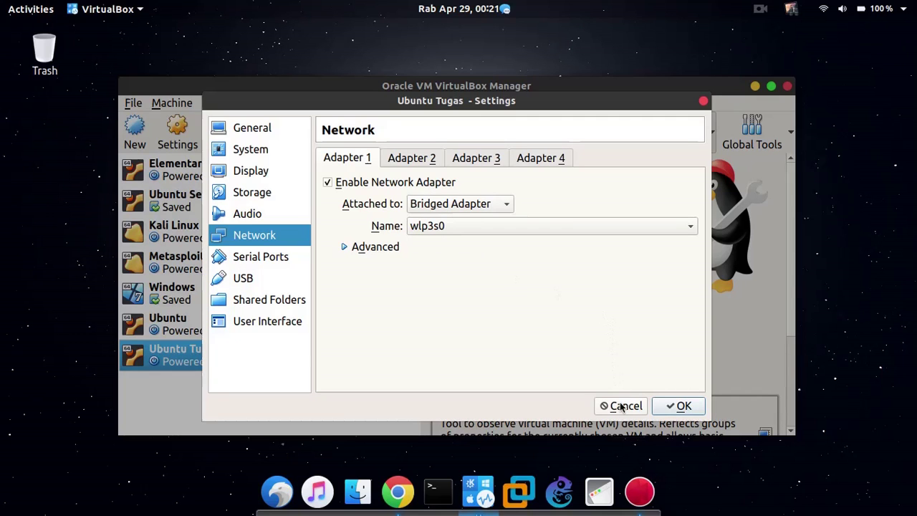
{"action": "left_click", "coordinate": [680, 406]}
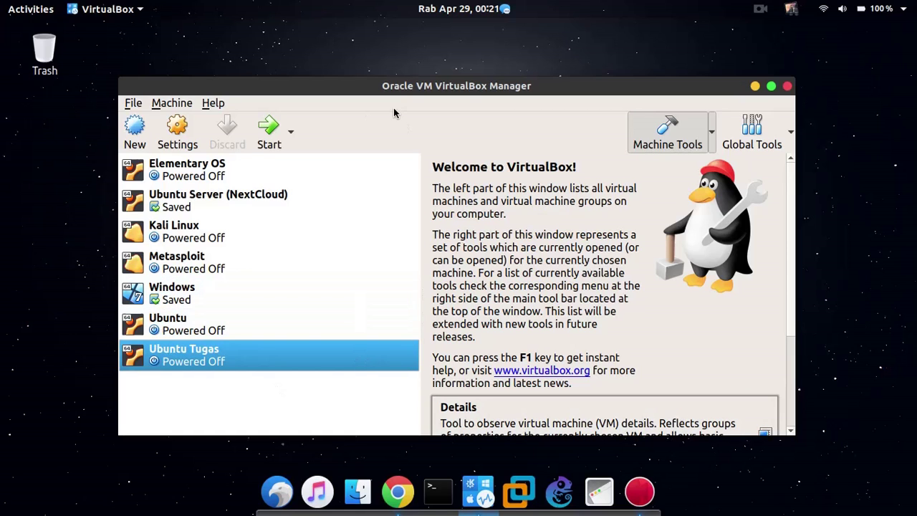
{"action": "left_click_drag", "start_coordinate": [396, 93], "coordinate": [420, 72]}
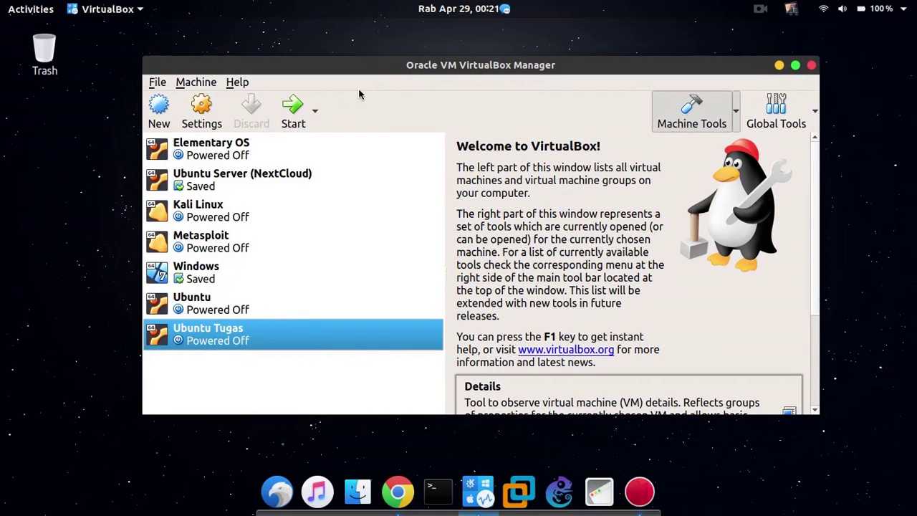
Start Ubuntu Tugas, dismiss the keyboard and mouse notices, and enlarge and reposition the VM window.
{"action": "left_click", "coordinate": [292, 109]}
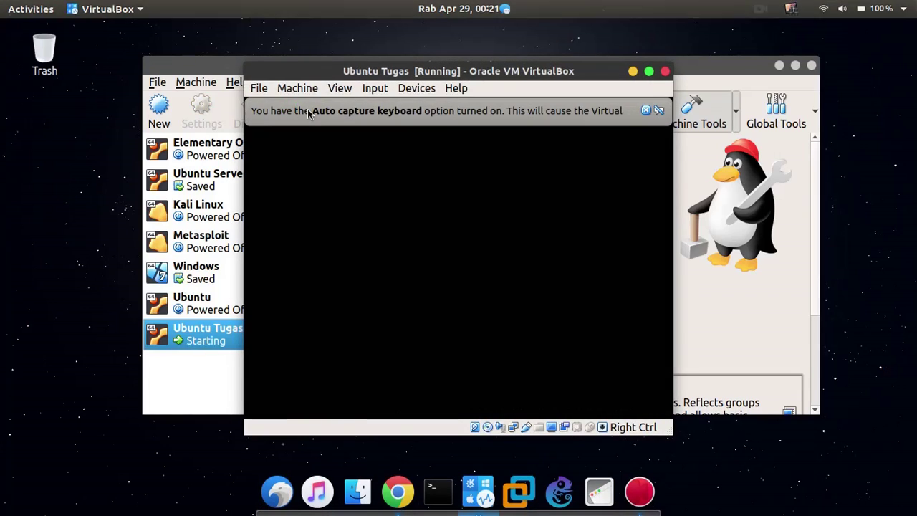
{"action": "left_click", "coordinate": [646, 111]}
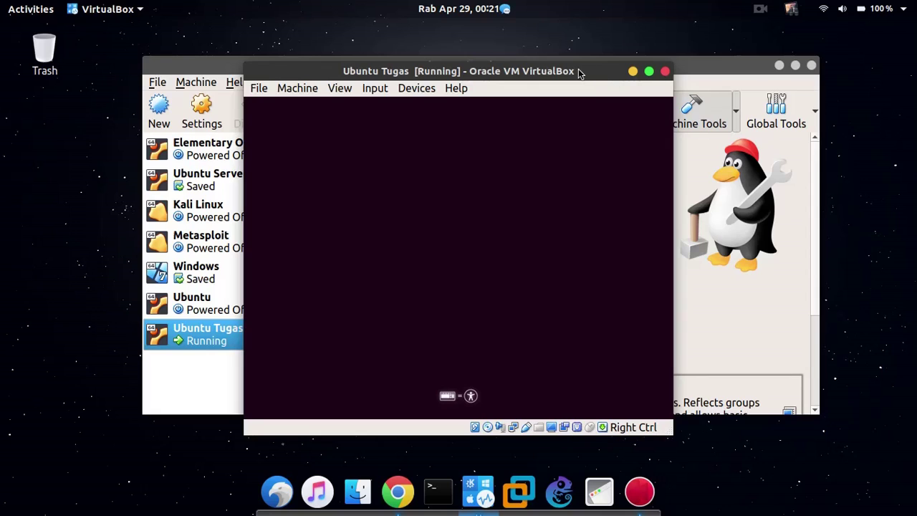
{"action": "left_click_drag", "start_coordinate": [577, 71], "coordinate": [532, 55]}
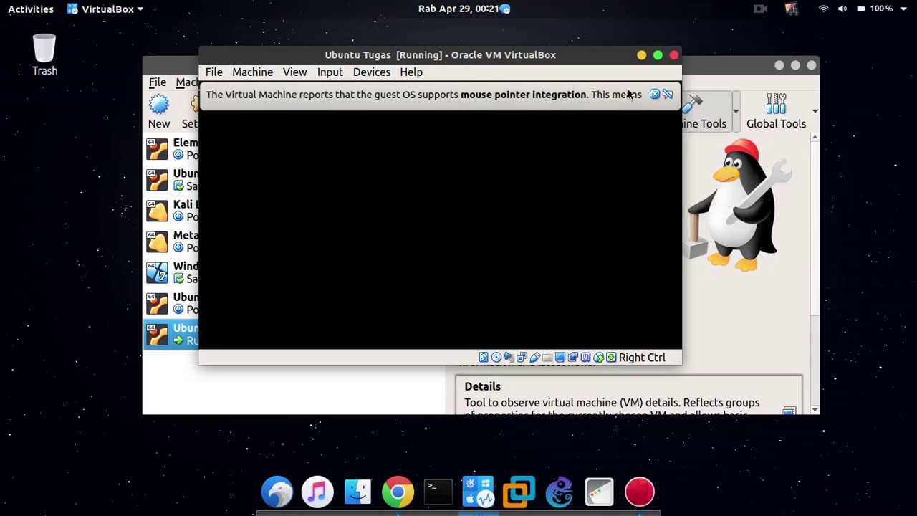
{"action": "left_click", "coordinate": [667, 94]}
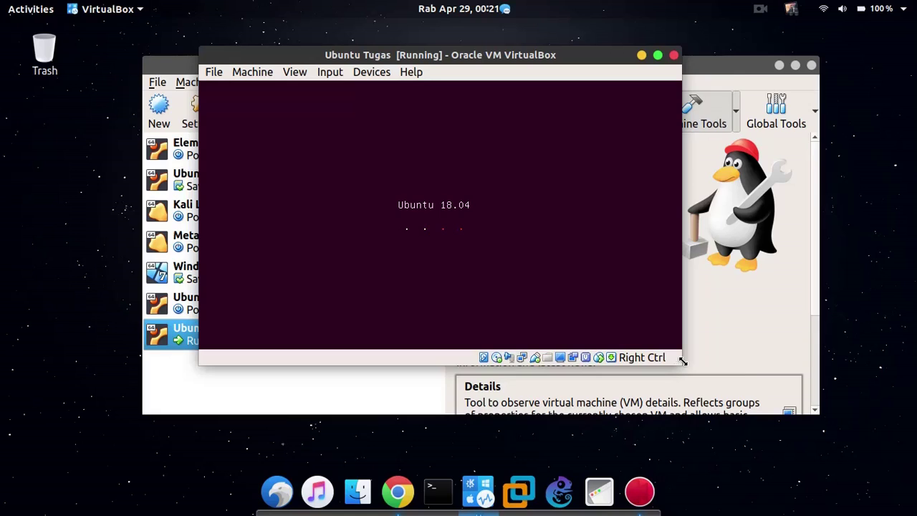
{"action": "left_click_drag", "start_coordinate": [683, 362], "coordinate": [735, 499]}
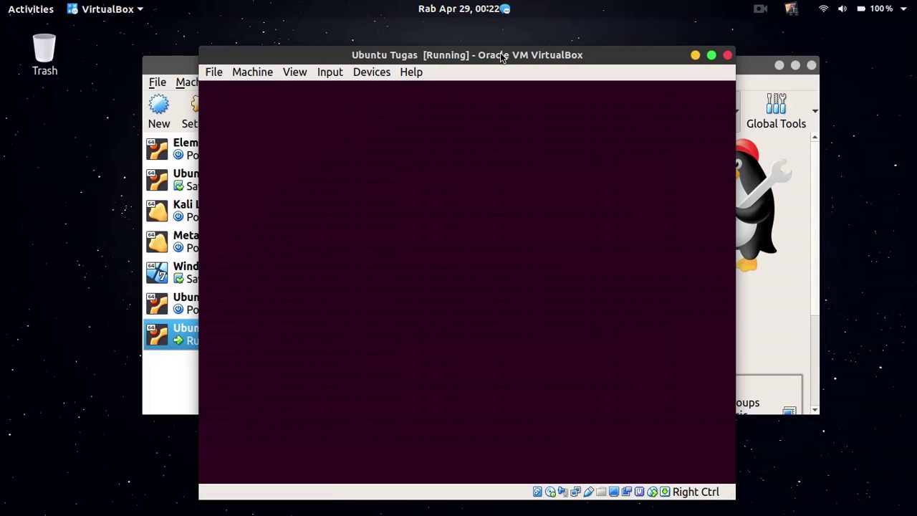
{"action": "left_click_drag", "start_coordinate": [501, 57], "coordinate": [508, 36]}
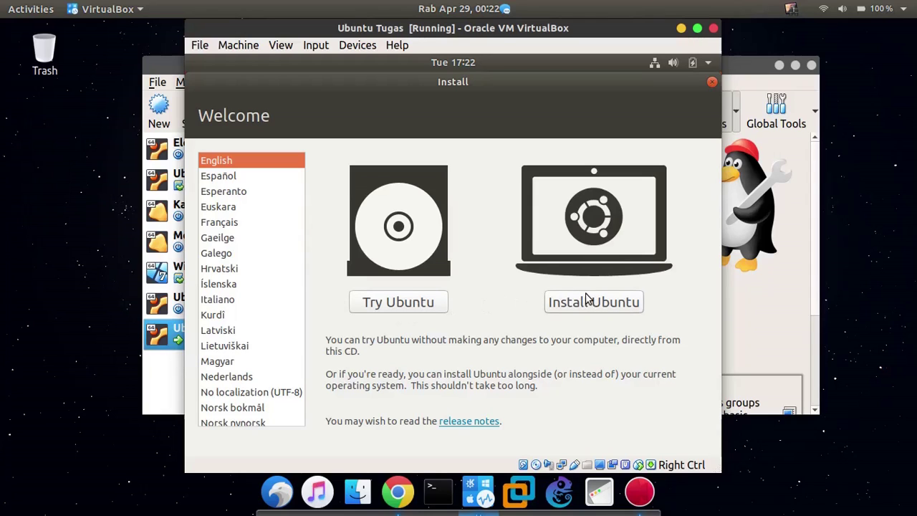
Keep English as the installer language and choose Install Ubuntu.
{"action": "scroll", "coordinate": [228, 224], "scroll_direction": "down", "scroll_amount": 1}
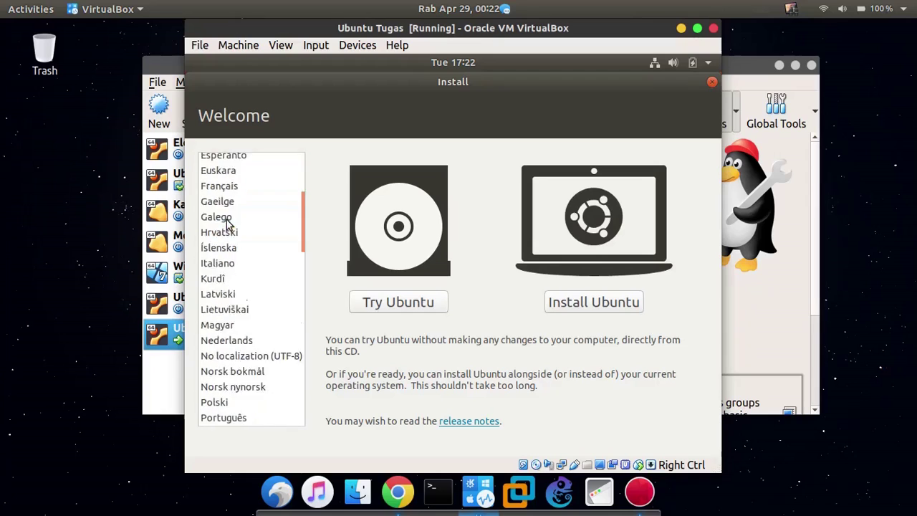
{"action": "scroll", "coordinate": [228, 224], "scroll_direction": "up", "scroll_amount": 5}
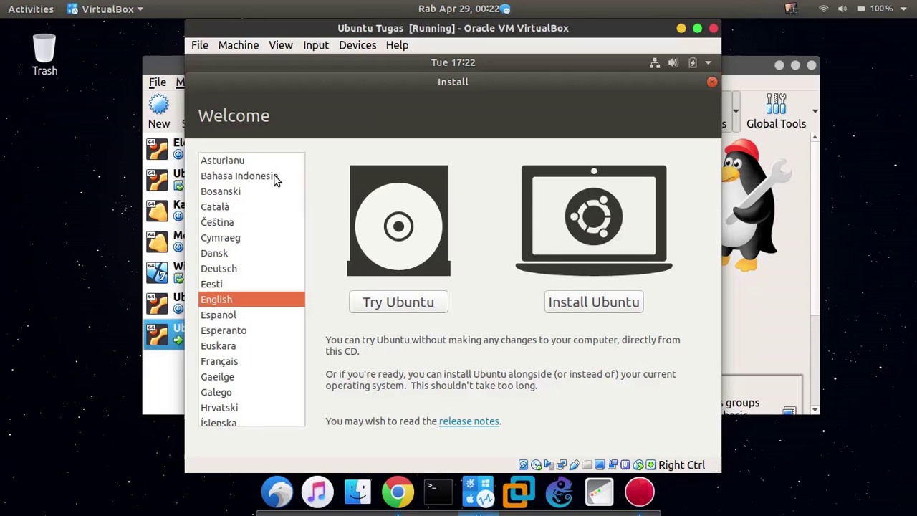
{"action": "scroll", "coordinate": [259, 238], "scroll_direction": "down", "scroll_amount": 2}
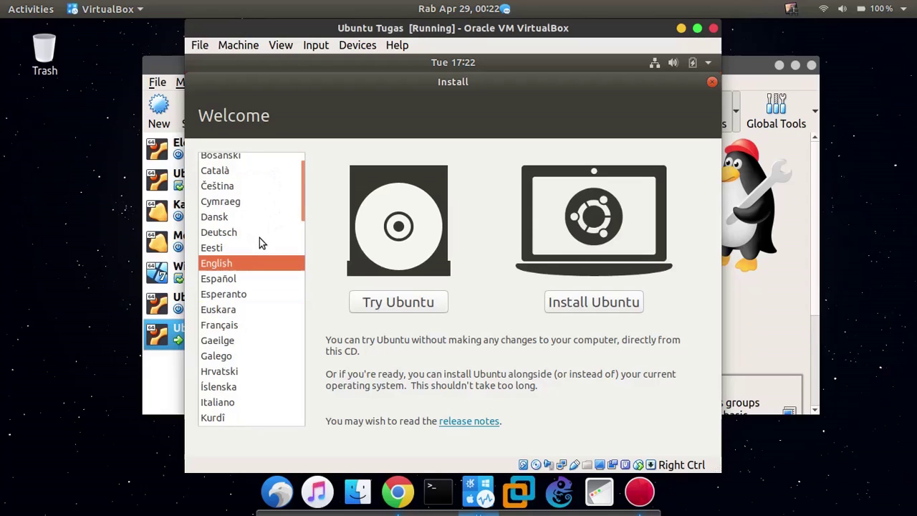
{"action": "left_click", "coordinate": [610, 302]}
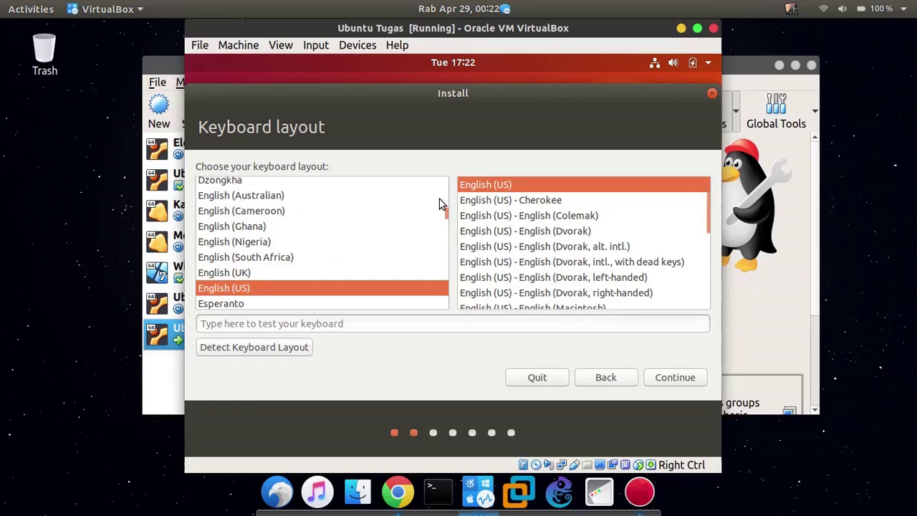
Accept the English (US) keyboard layout and turn off downloading updates during installation.
{"action": "left_click", "coordinate": [652, 382]}
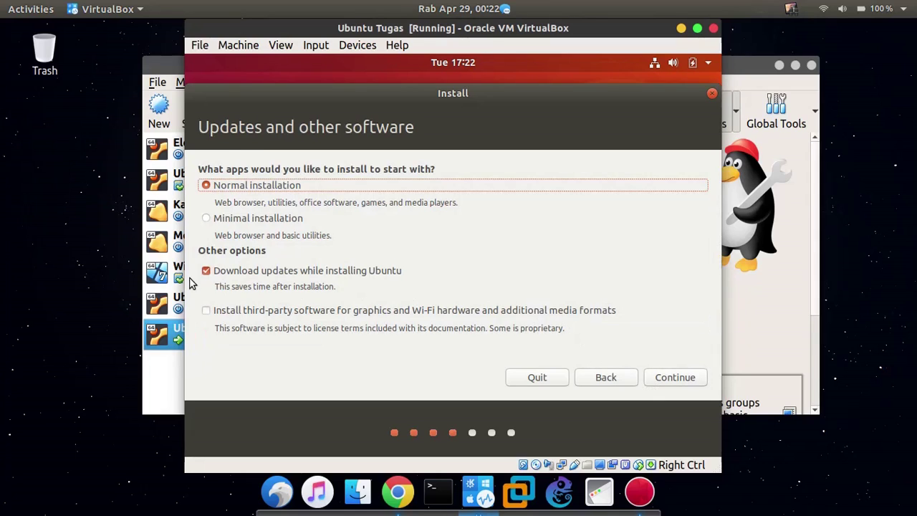
{"action": "left_click", "coordinate": [225, 275]}
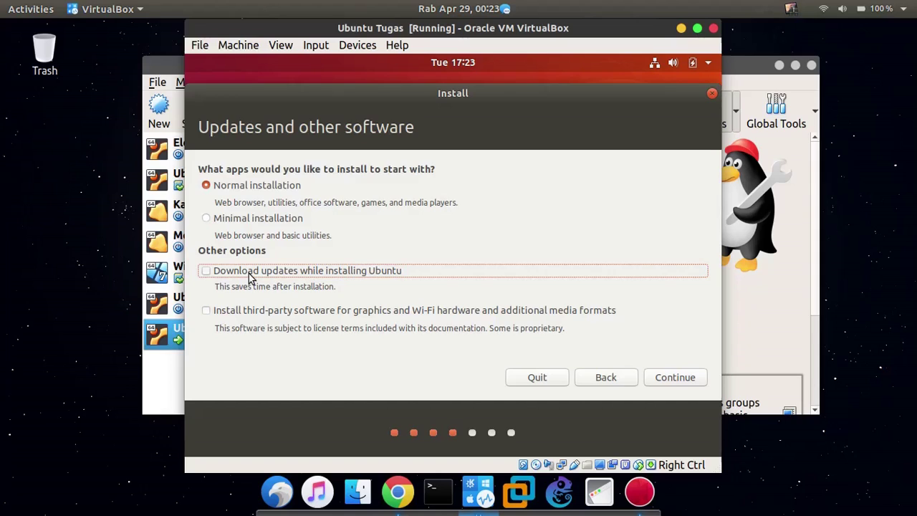
{"action": "left_click", "coordinate": [250, 278]}
{"action": "left_click", "coordinate": [249, 278]}
Choose Minimal installation and continue to the installation type step.
{"action": "left_click", "coordinate": [255, 219]}
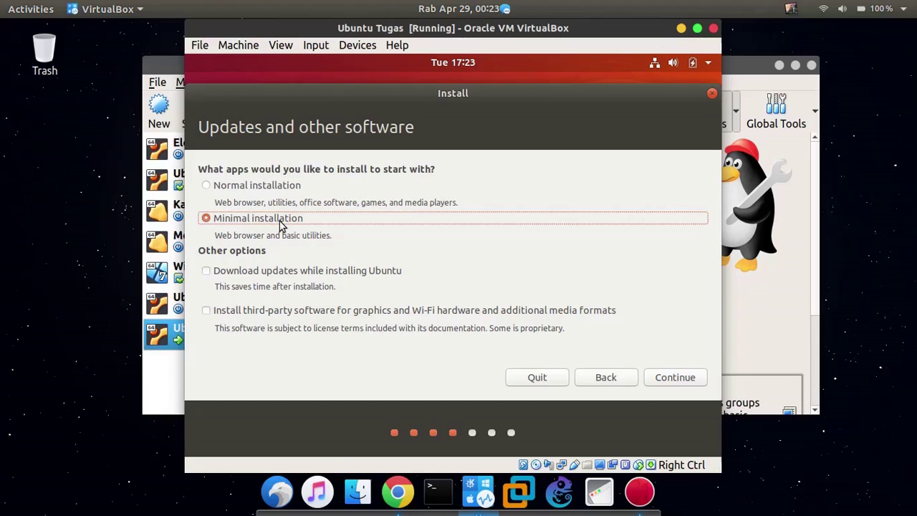
{"action": "left_click", "coordinate": [283, 185]}
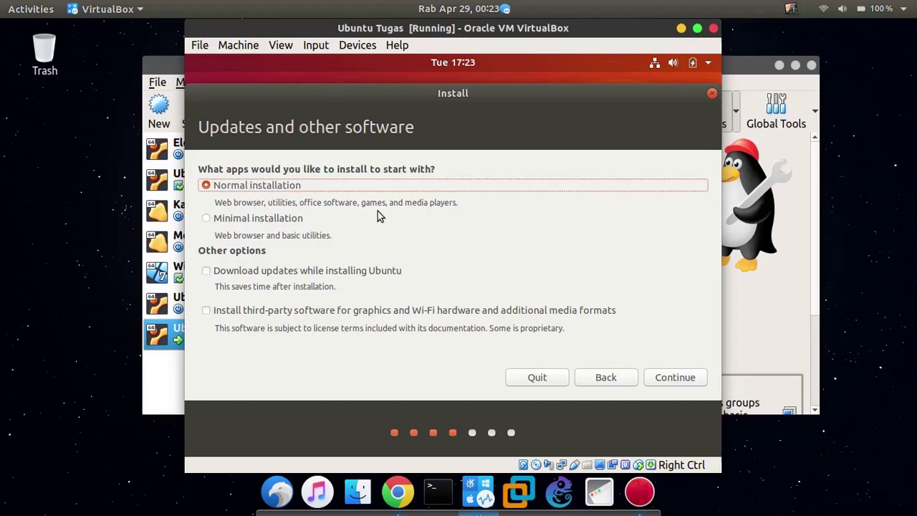
{"action": "left_click", "coordinate": [215, 220]}
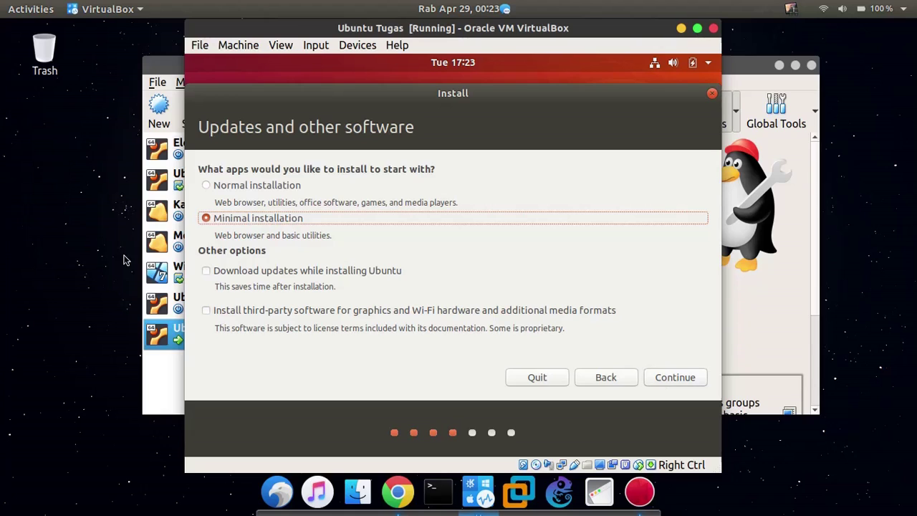
{"action": "left_click", "coordinate": [683, 384]}
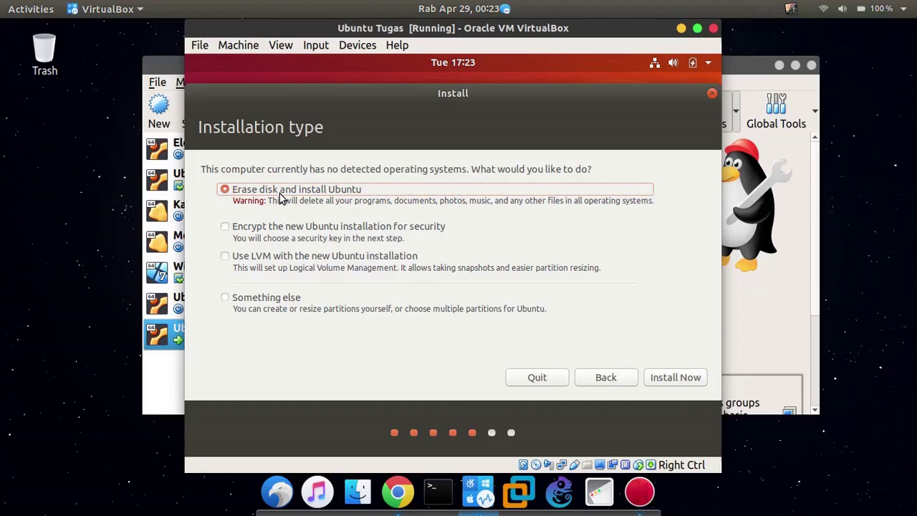
Choose Erase disk and install Ubuntu, select Install Now, and confirm writing the partition changes.
{"action": "left_click", "coordinate": [277, 303]}
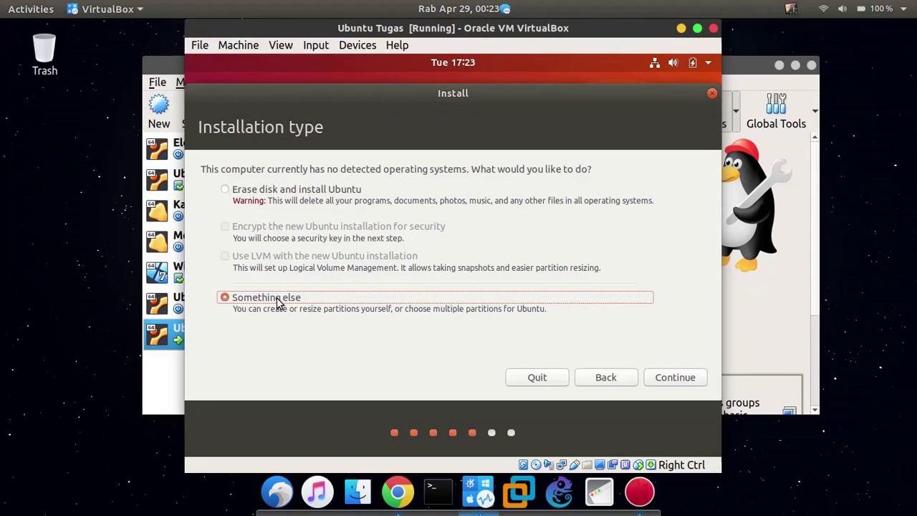
{"action": "left_click", "coordinate": [314, 198]}
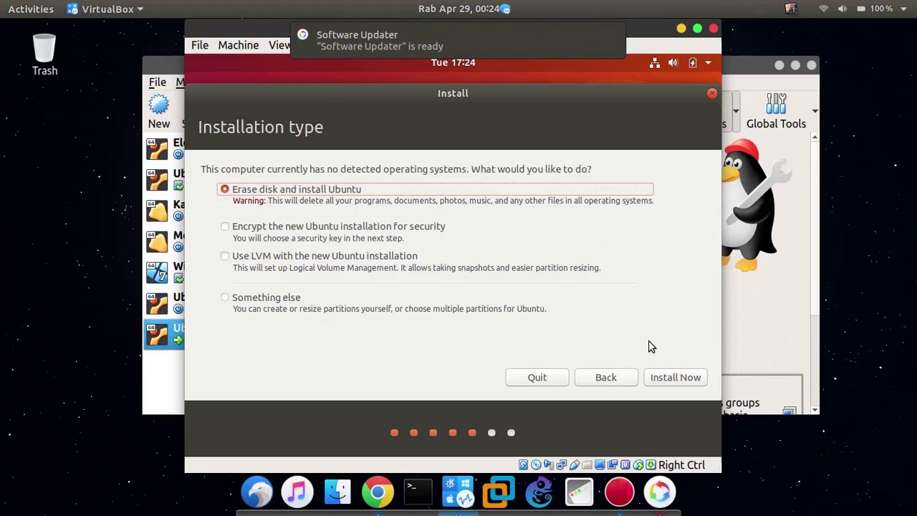
{"action": "left_click", "coordinate": [683, 376]}
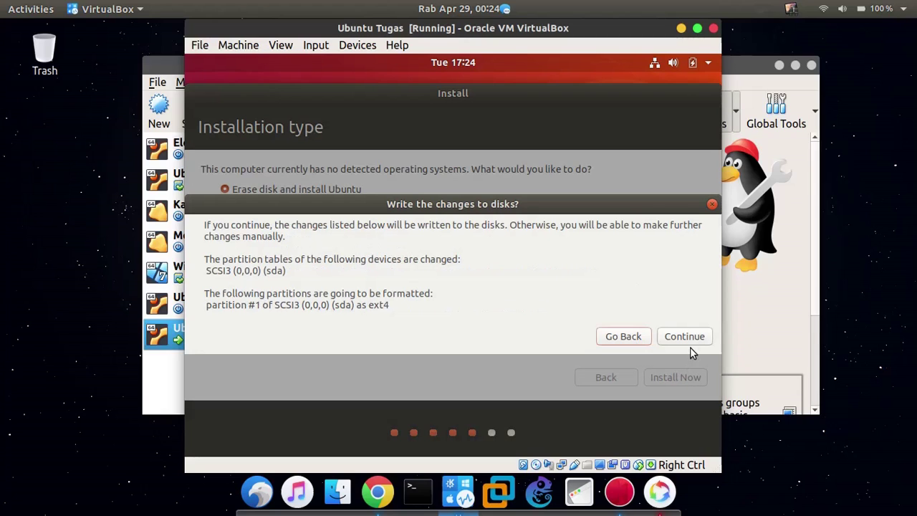
{"action": "left_click", "coordinate": [688, 337]}
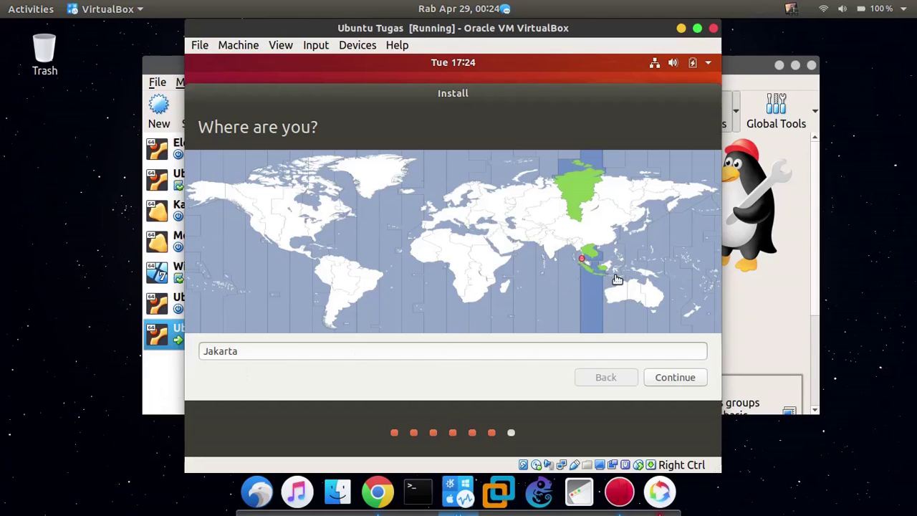
Keep the Jakarta time zone, enter the user's name and a password, and start the installation.
{"action": "left_click", "coordinate": [674, 378]}
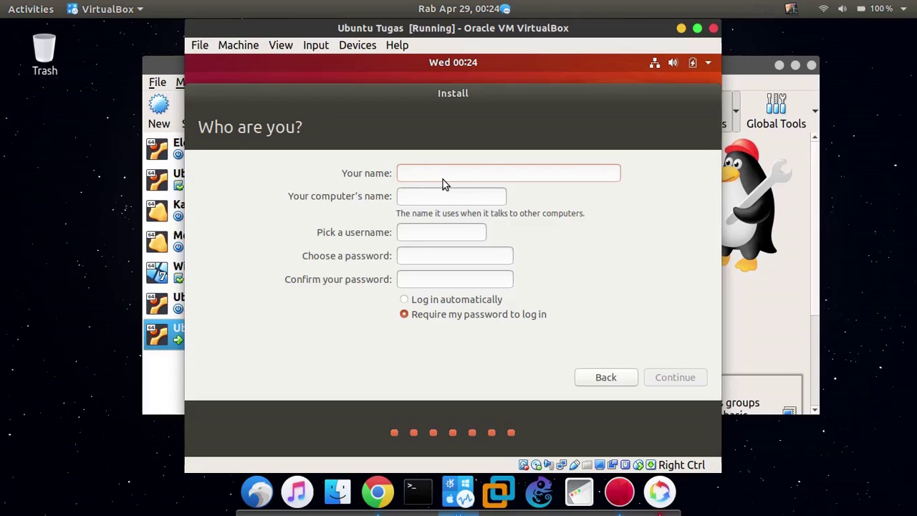
{"action": "type", "text": "Haris"}
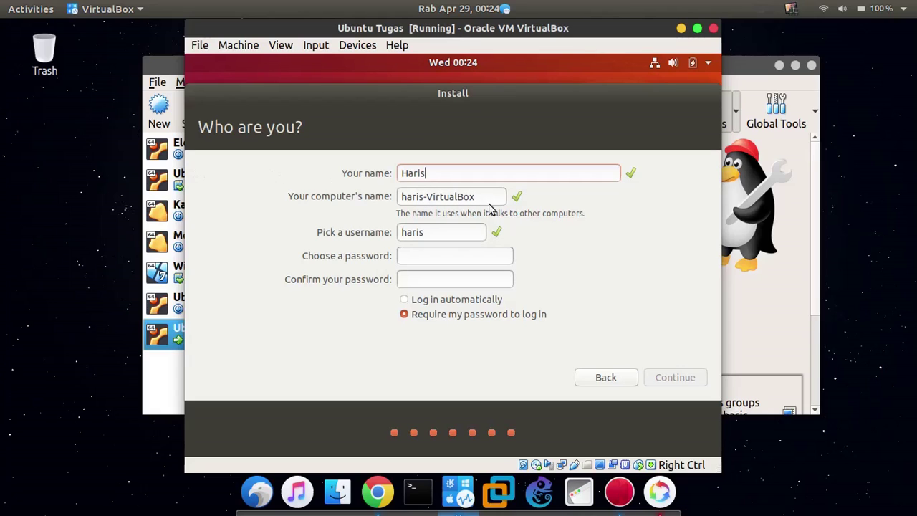
{"action": "left_click", "coordinate": [440, 231]}
{"action": "left_click", "coordinate": [432, 255]}
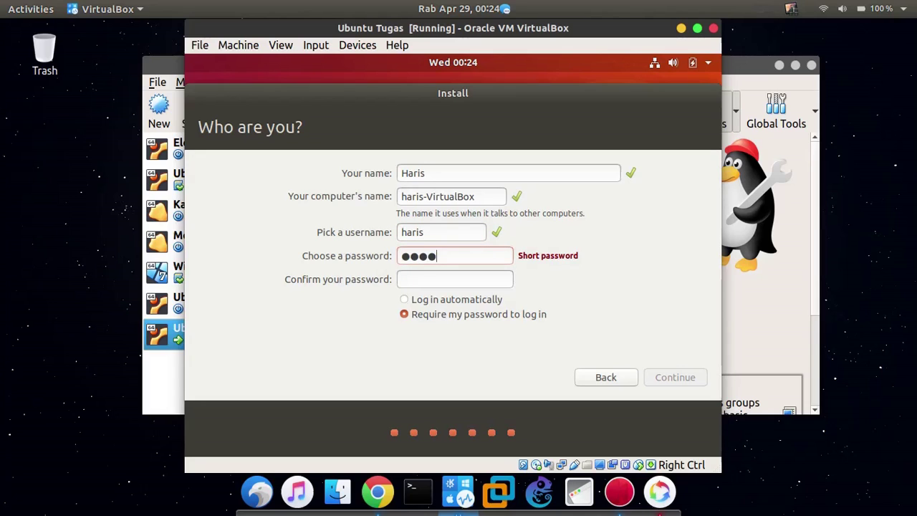
{"action": "key", "text": "Tab"}
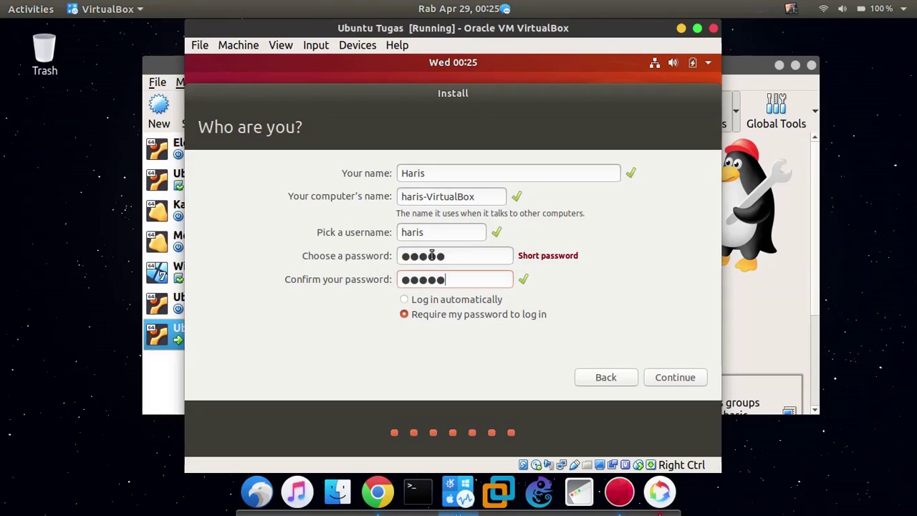
{"action": "left_click", "coordinate": [655, 372]}
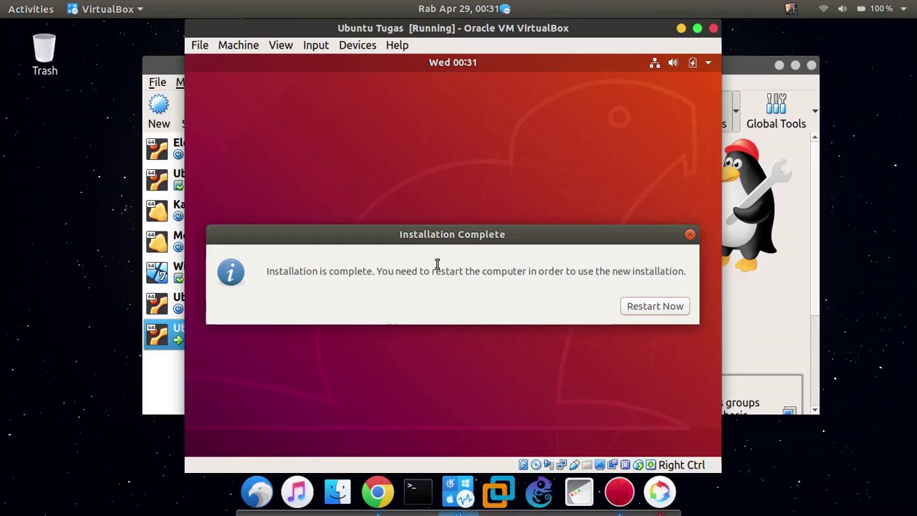
Restart Now, continue past the remove-medium prompt, and dismiss both mouse integration notices.
{"action": "left_click", "coordinate": [651, 310]}
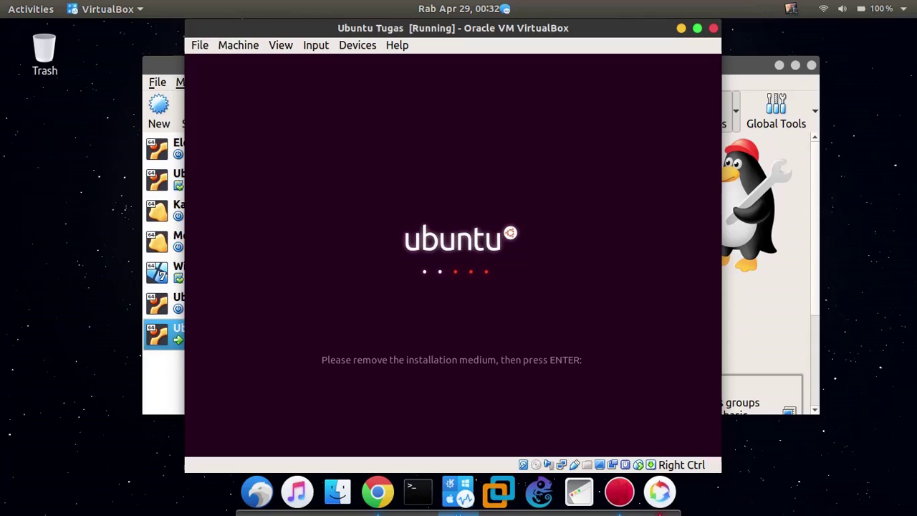
{"action": "key", "text": "Return"}
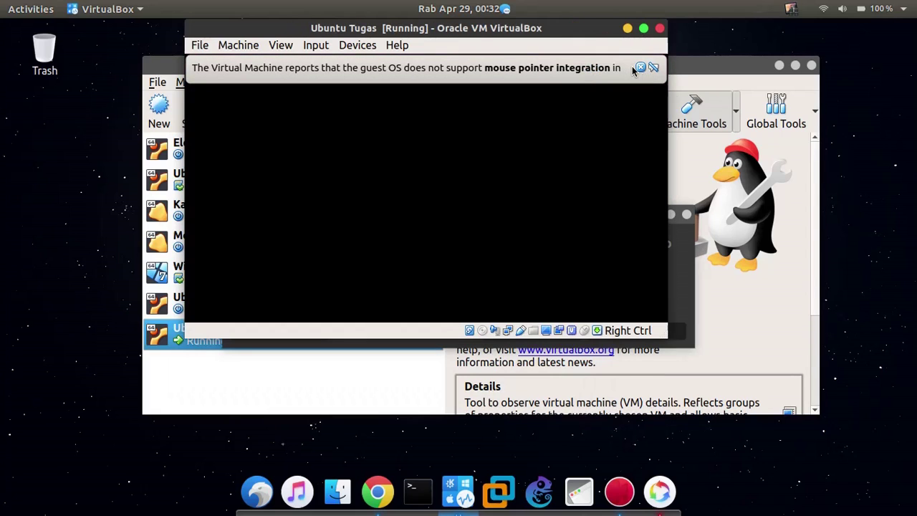
{"action": "left_click", "coordinate": [639, 67]}
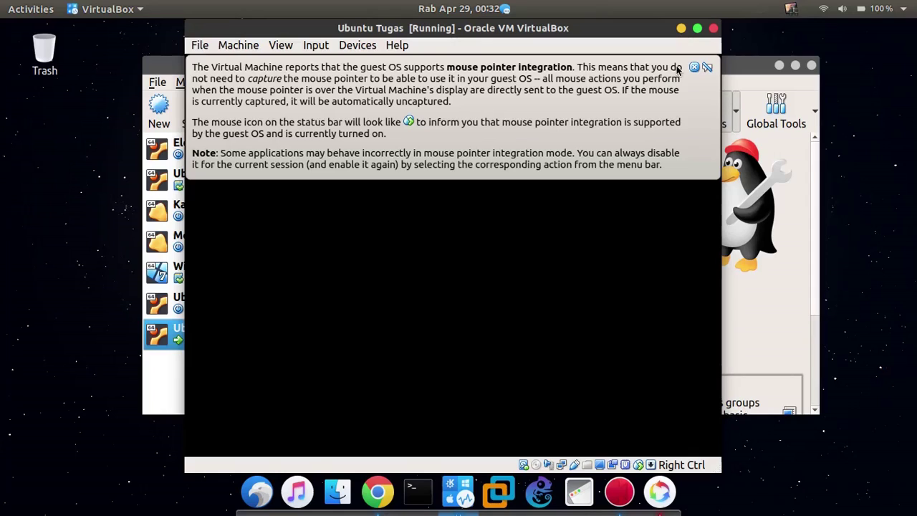
{"action": "left_click", "coordinate": [694, 67]}
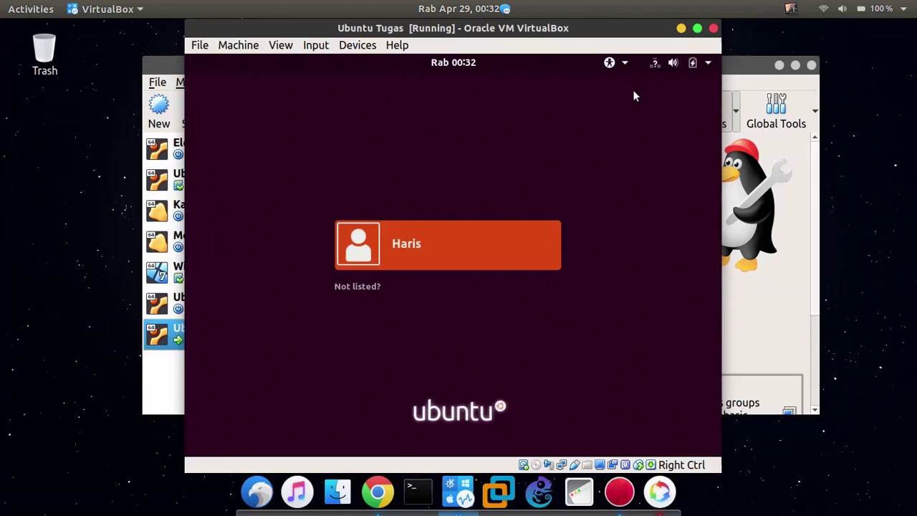
Select the user account at the login screen and sign in with the account password.
{"action": "key", "text": "Return"}
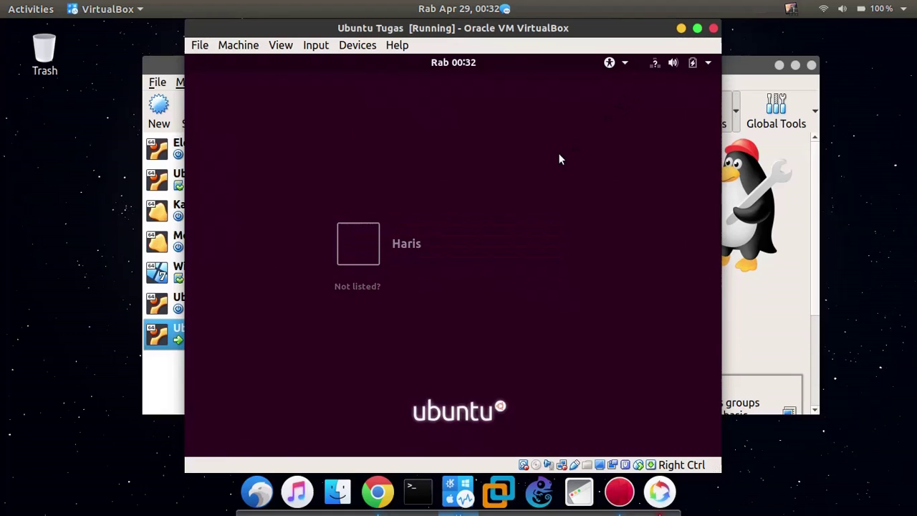
{"action": "type", "text": "******"}
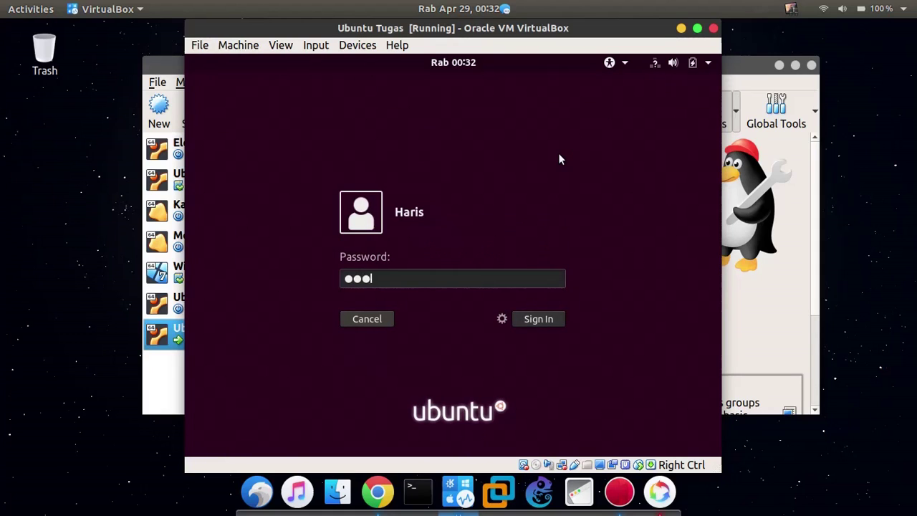
{"action": "key", "text": "Return"}
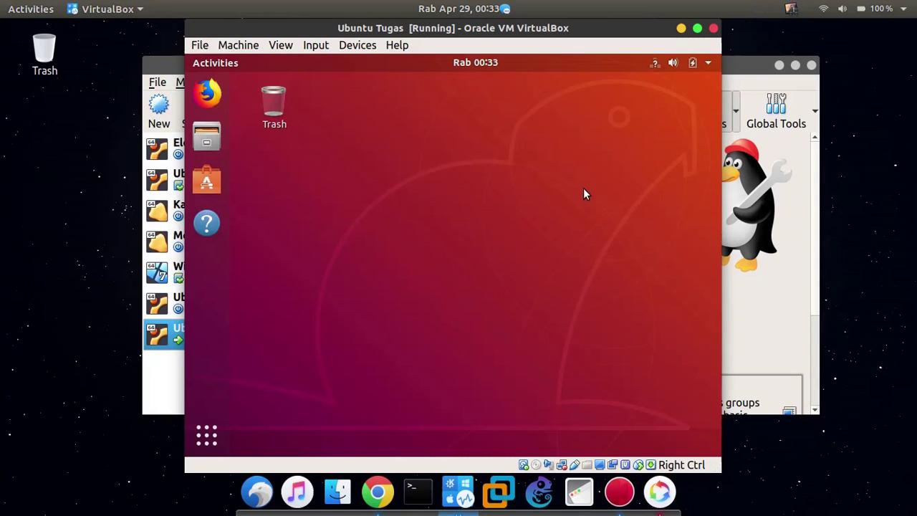
Open and close the application grid, then turn off the guest's wired network connection.
{"action": "left_click", "coordinate": [215, 418]}
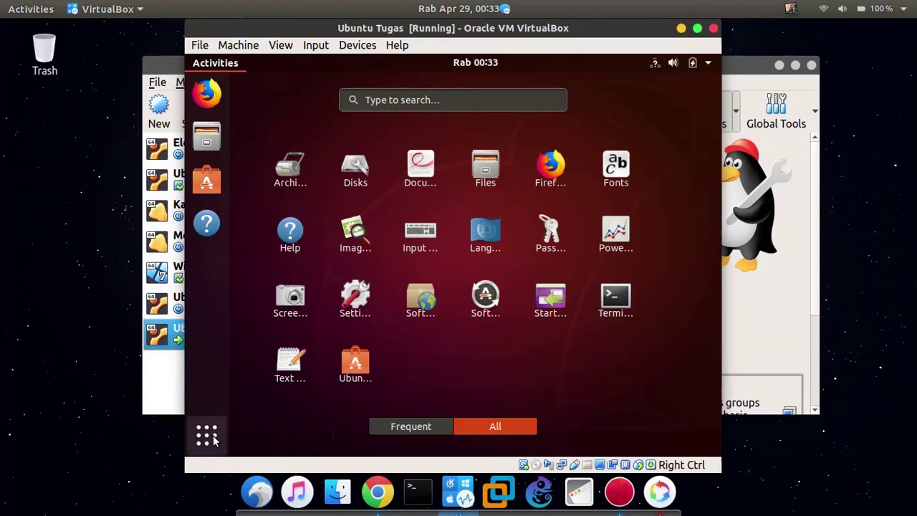
{"action": "left_click", "coordinate": [206, 435]}
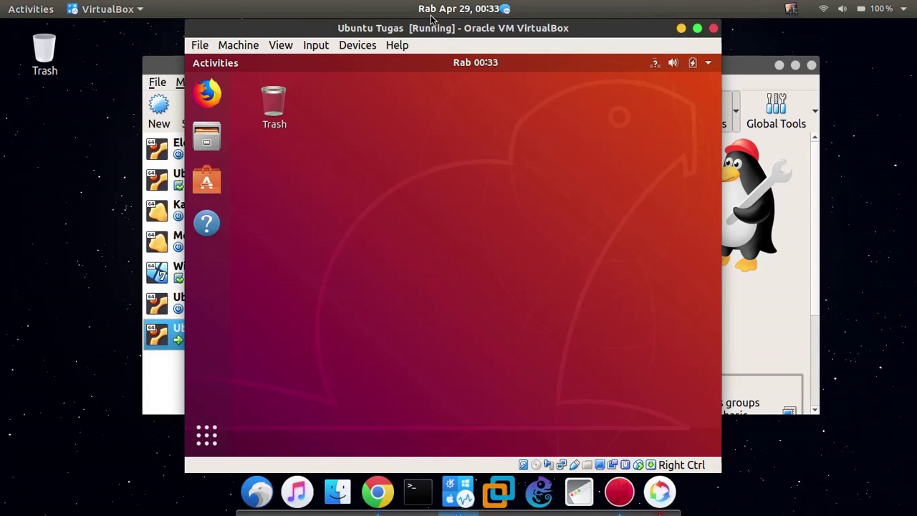
{"action": "left_click", "coordinate": [658, 64]}
{"action": "left_click", "coordinate": [605, 141]}
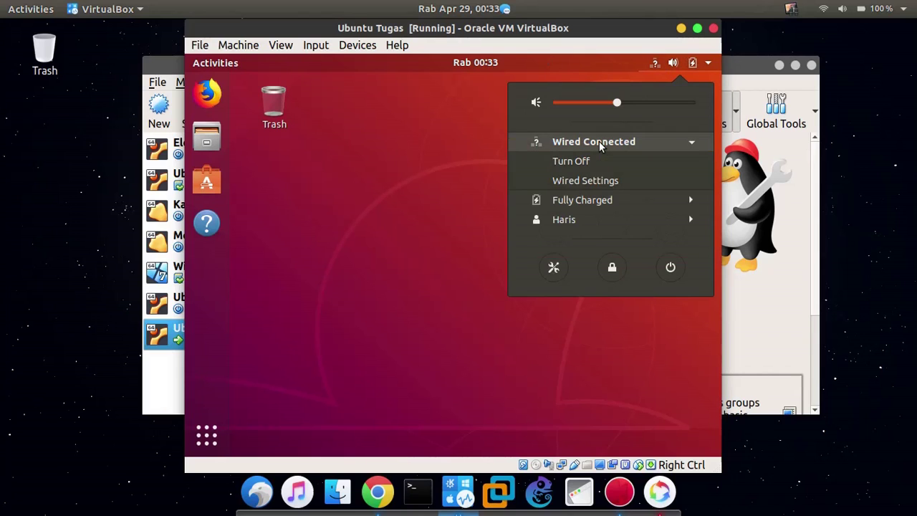
{"action": "left_click", "coordinate": [580, 161]}
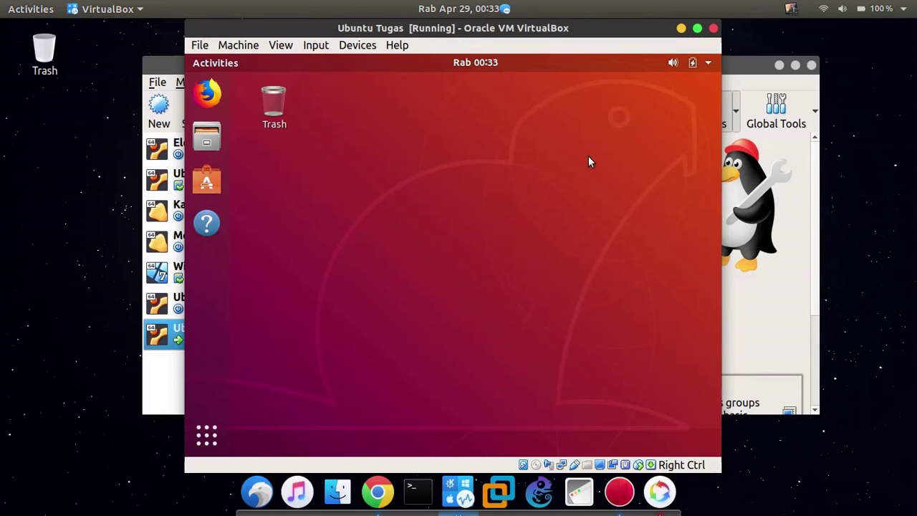
Reconnect the wired network, check its status, and advance Welcome to Ubuntu to Livepatch.
{"action": "left_click", "coordinate": [708, 63]}
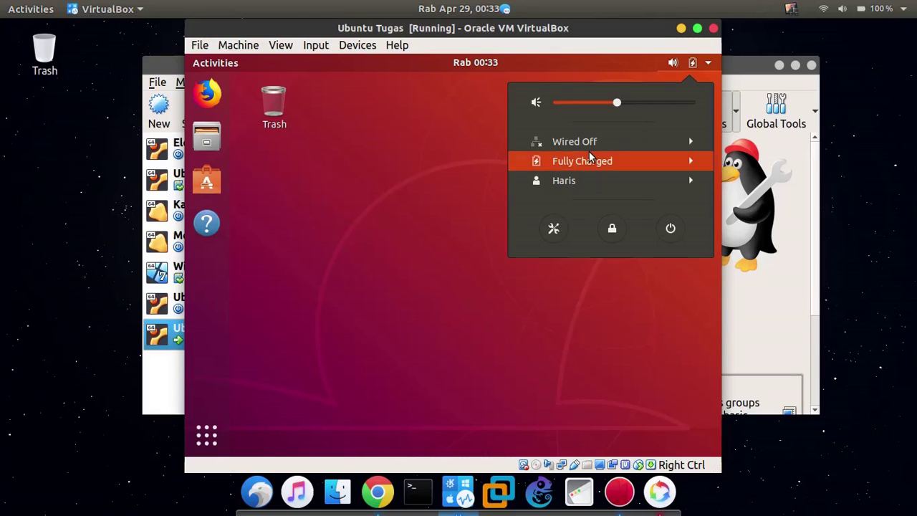
{"action": "left_click", "coordinate": [592, 160]}
{"action": "left_click", "coordinate": [610, 143]}
{"action": "left_click", "coordinate": [577, 159]}
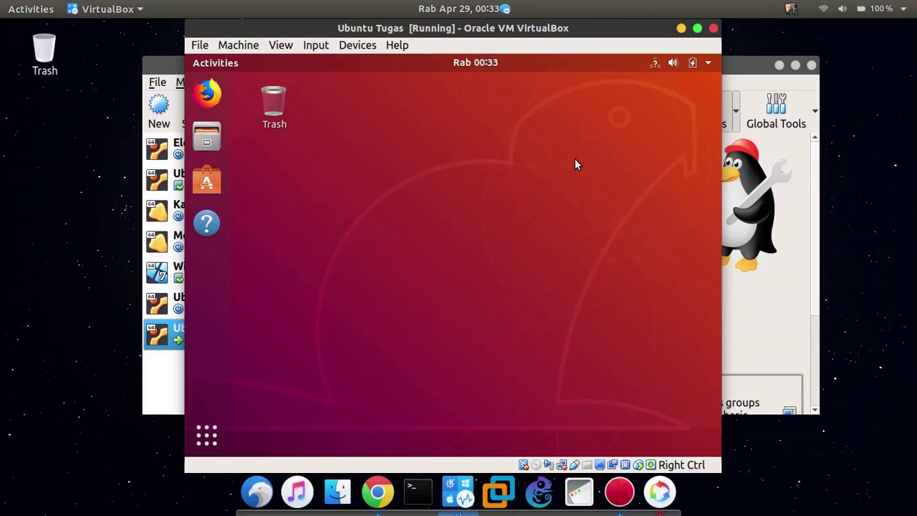
{"action": "left_click", "coordinate": [662, 68]}
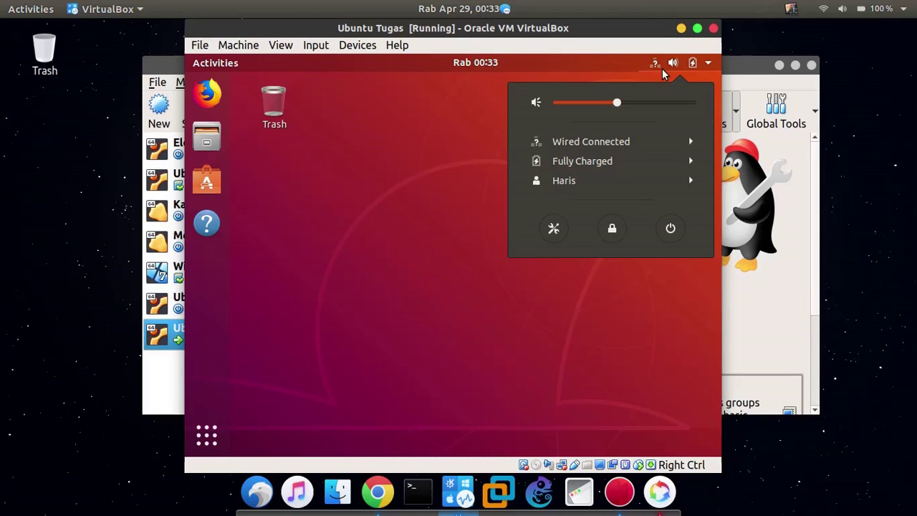
{"action": "left_click", "coordinate": [307, 164]}
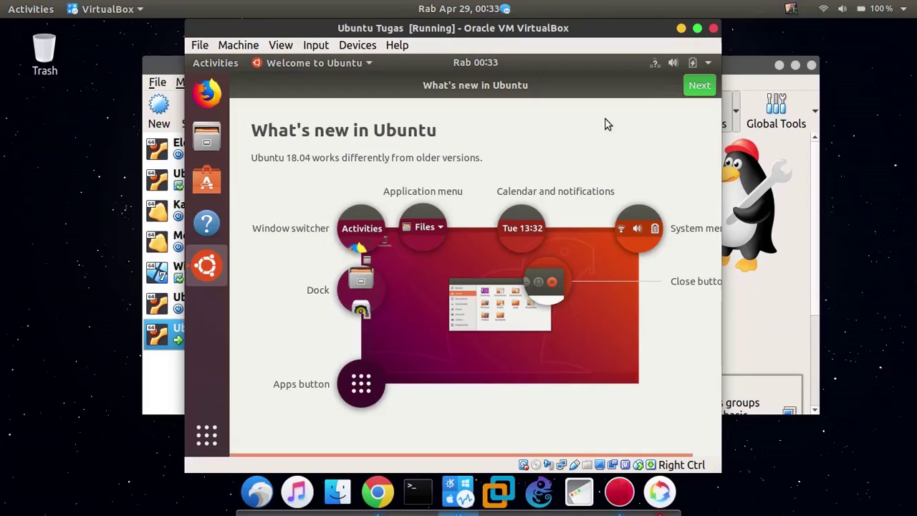
{"action": "left_click", "coordinate": [691, 87]}
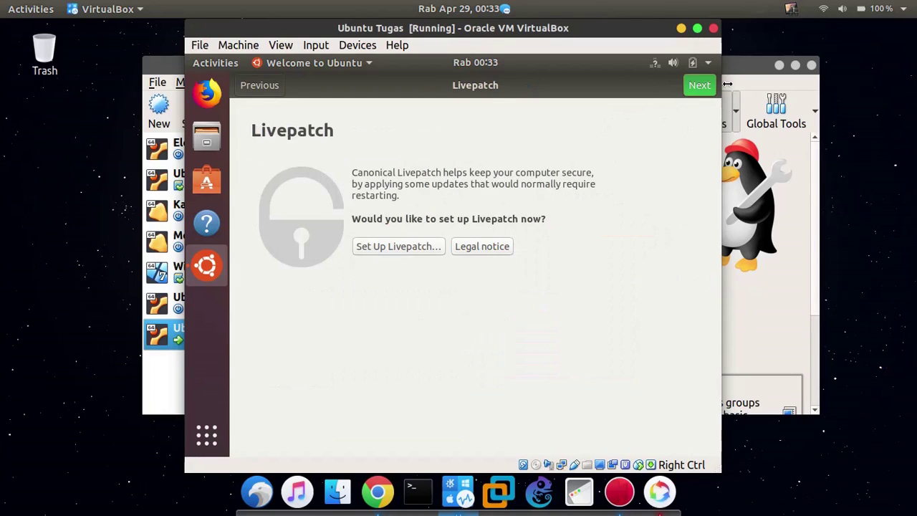